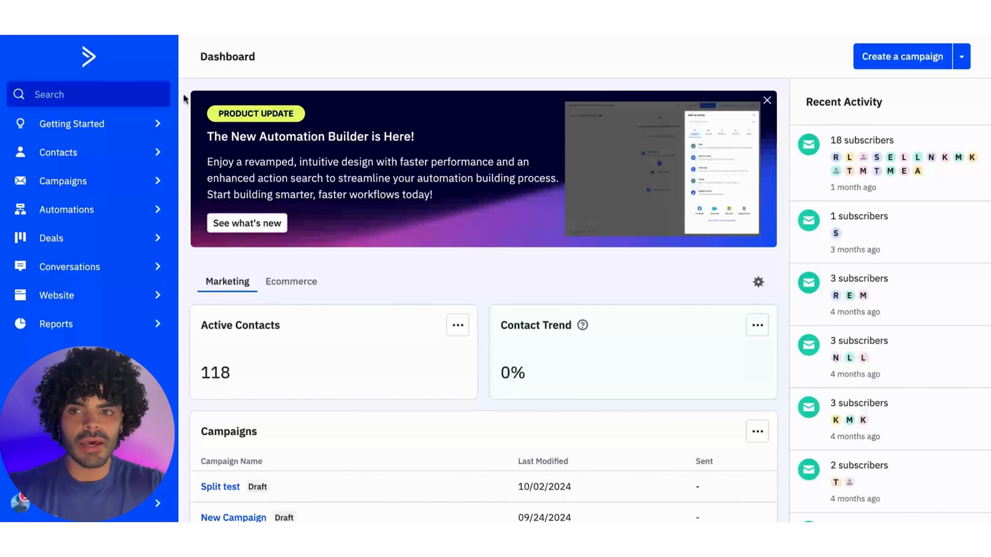
# Create a new campaign from Campaigns and clear its default name for 'Black Friday Sale'
pyautogui.click(107, 186)
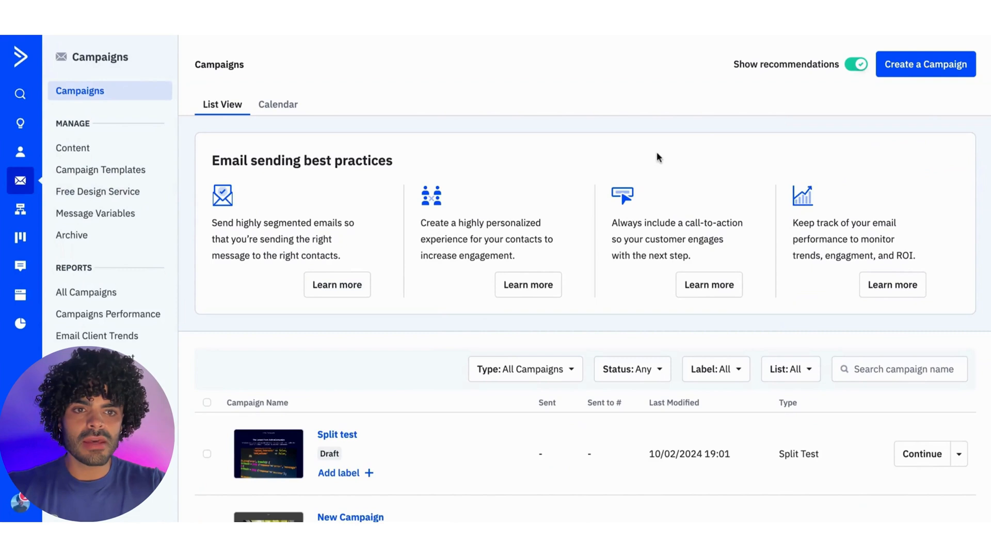
pyautogui.click(915, 73)
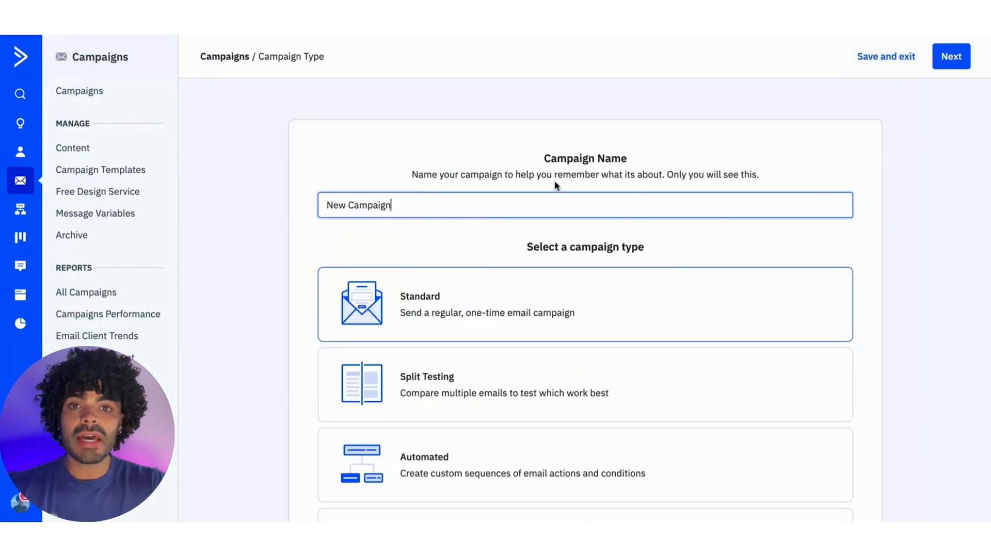
pyautogui.tripleClick(483, 209)
pyautogui.press('BackSpace')
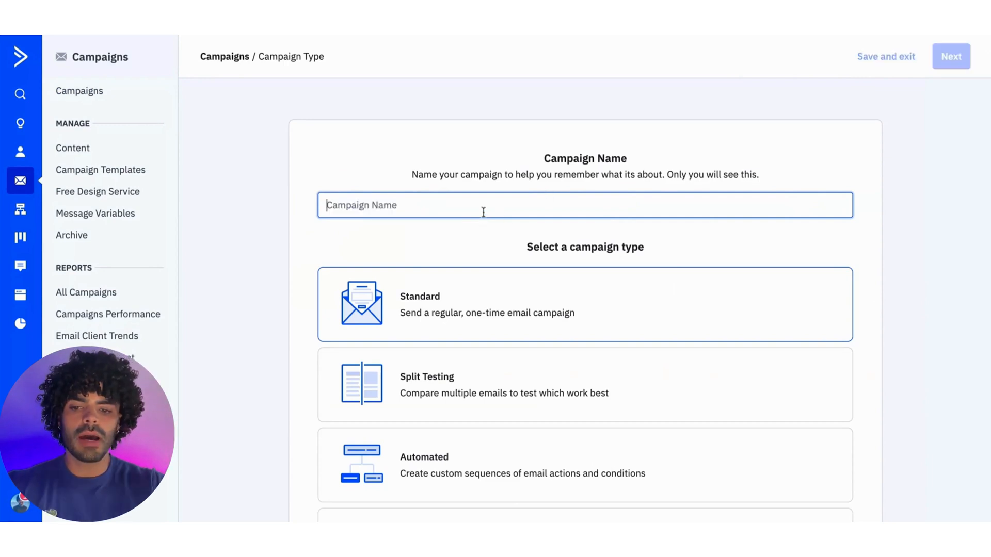
pyautogui.write('Blac')
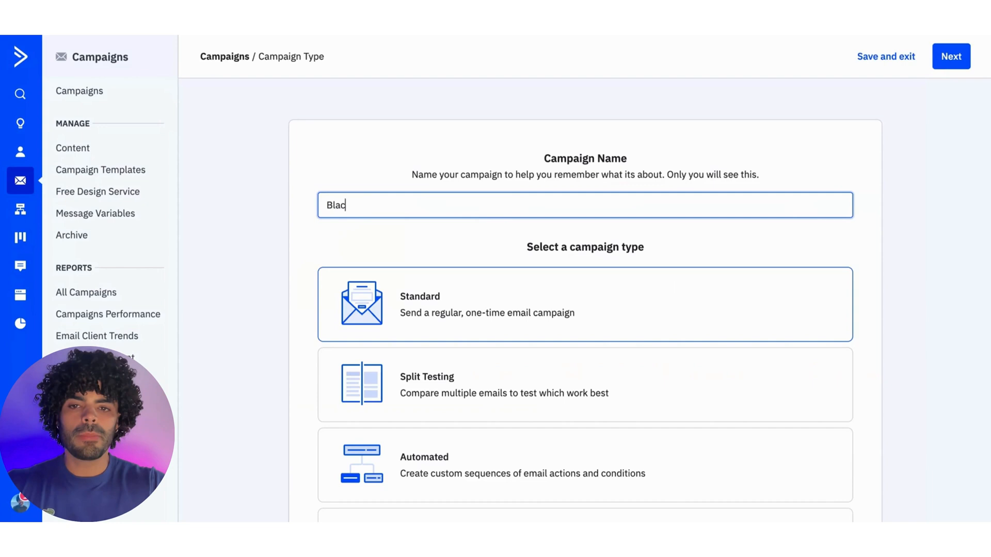
pyautogui.write('k Frid')
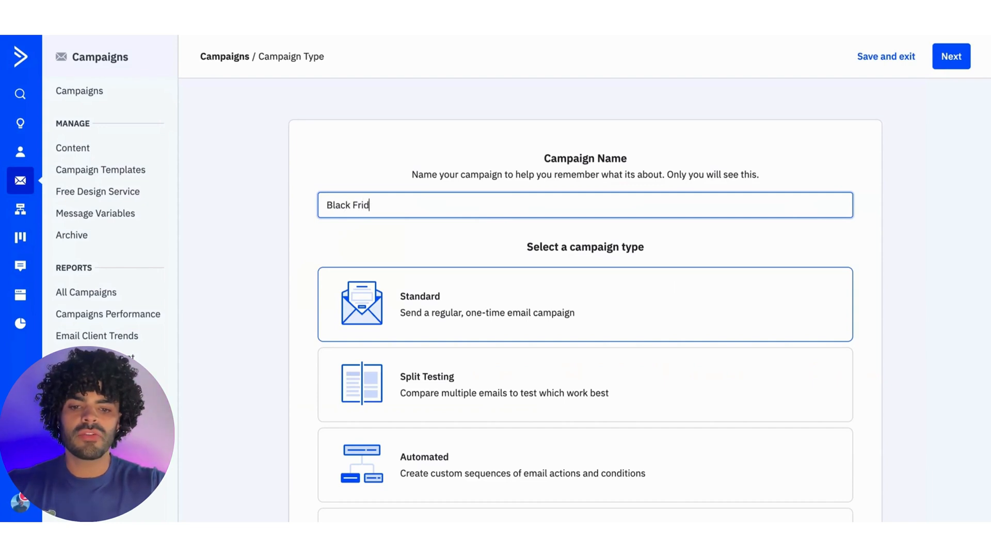
pyautogui.write('ay Sale')
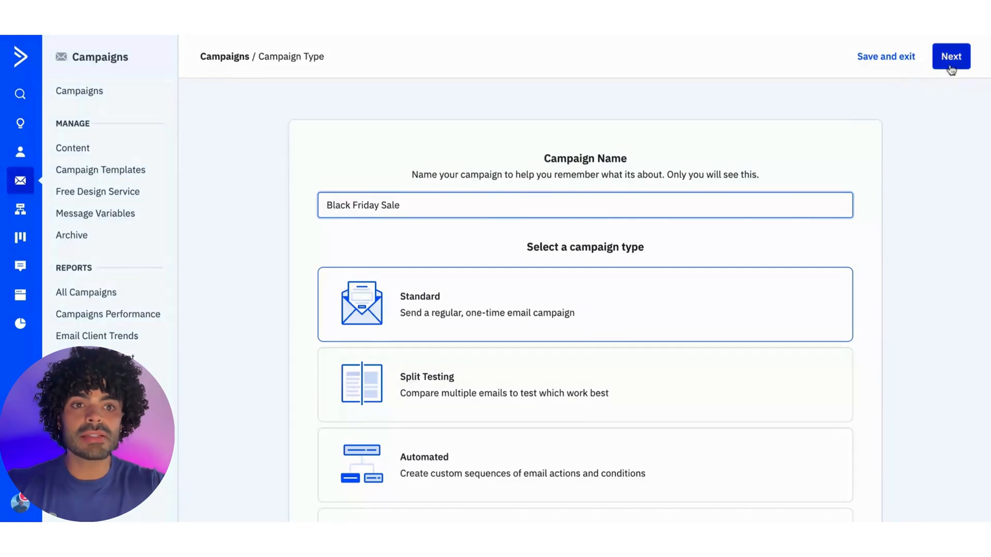
# Write the subject 'Black Friday early birds' and append the First Name personalization tag
pyautogui.click(951, 58)
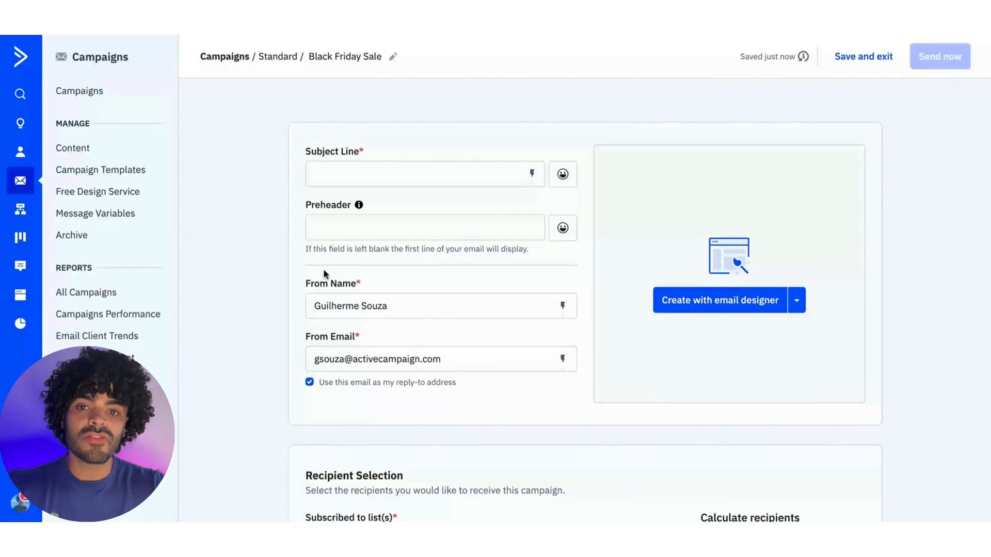
pyautogui.click(394, 174)
pyautogui.write('Ba')
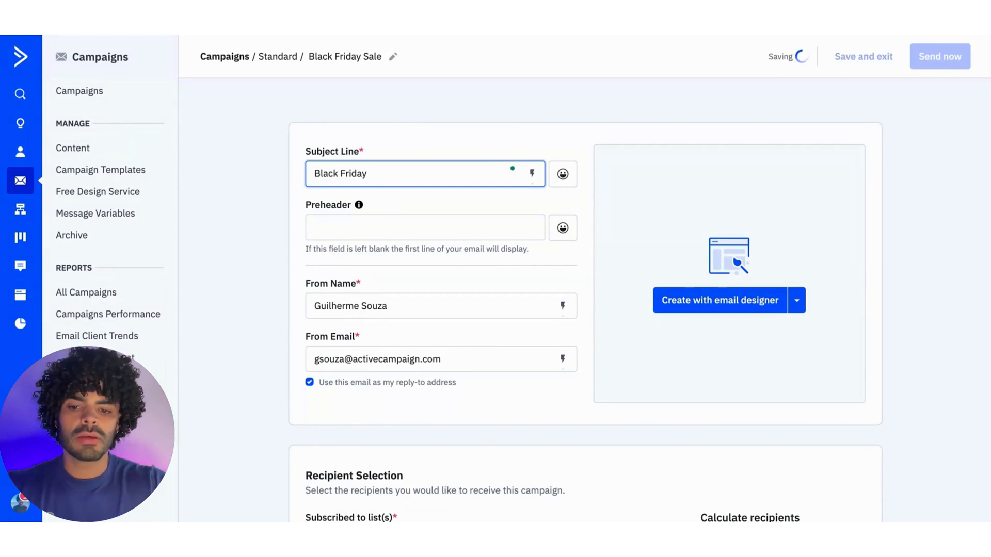
pyautogui.write('arly')
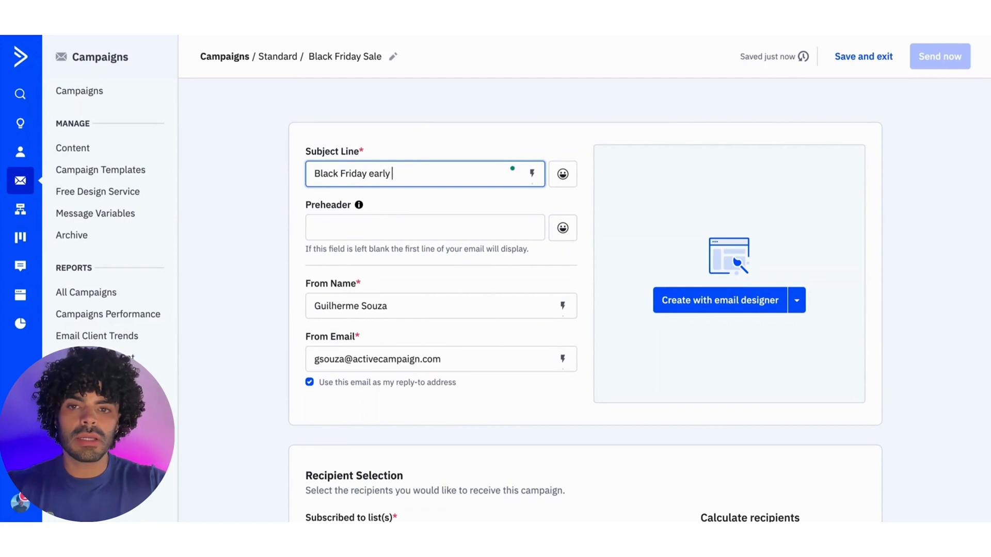
pyautogui.write('bir')
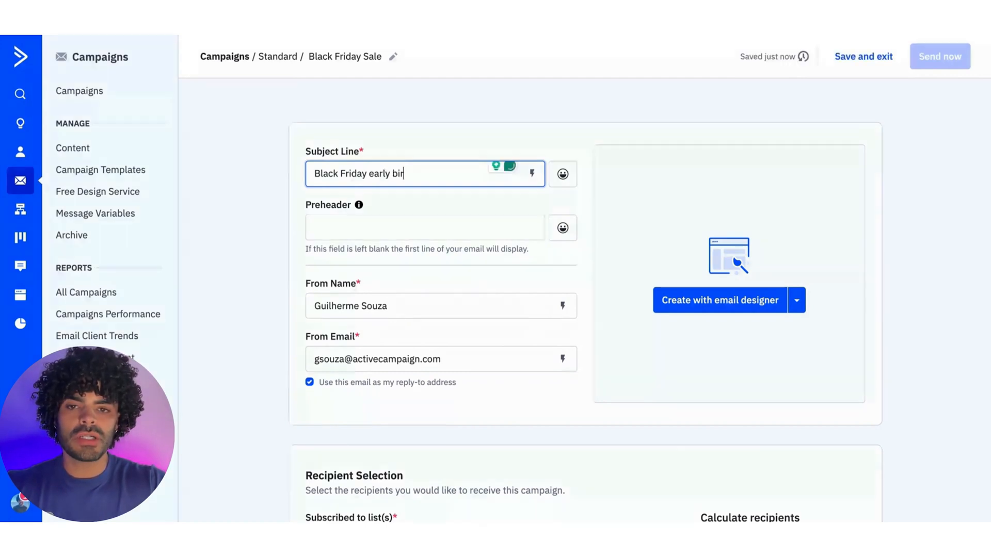
pyautogui.write('s')
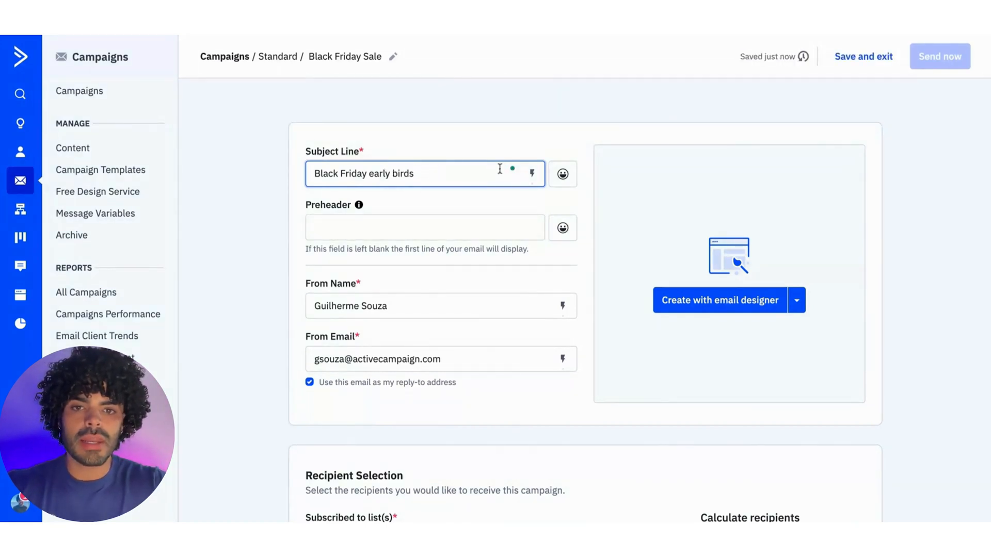
pyautogui.click(532, 174)
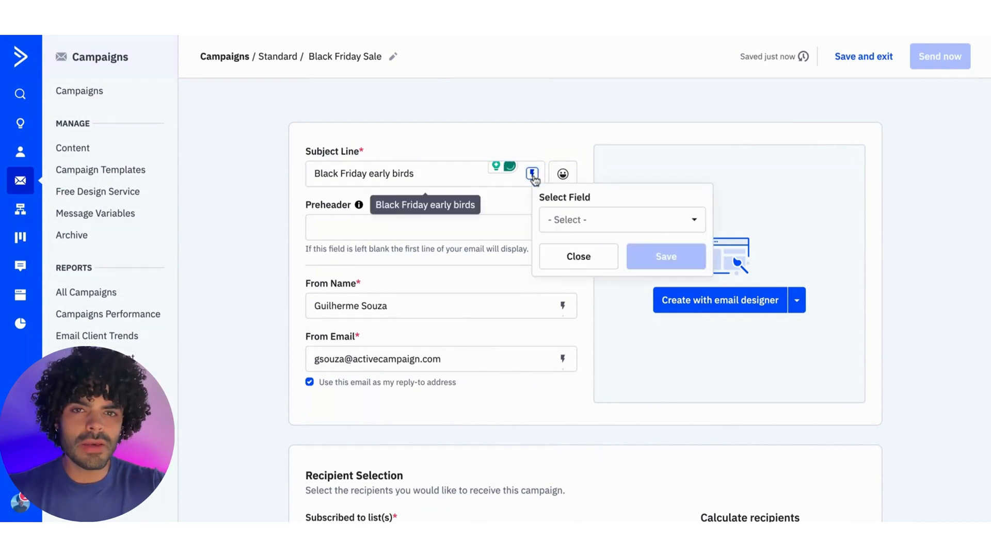
pyautogui.click(582, 220)
pyautogui.click(569, 309)
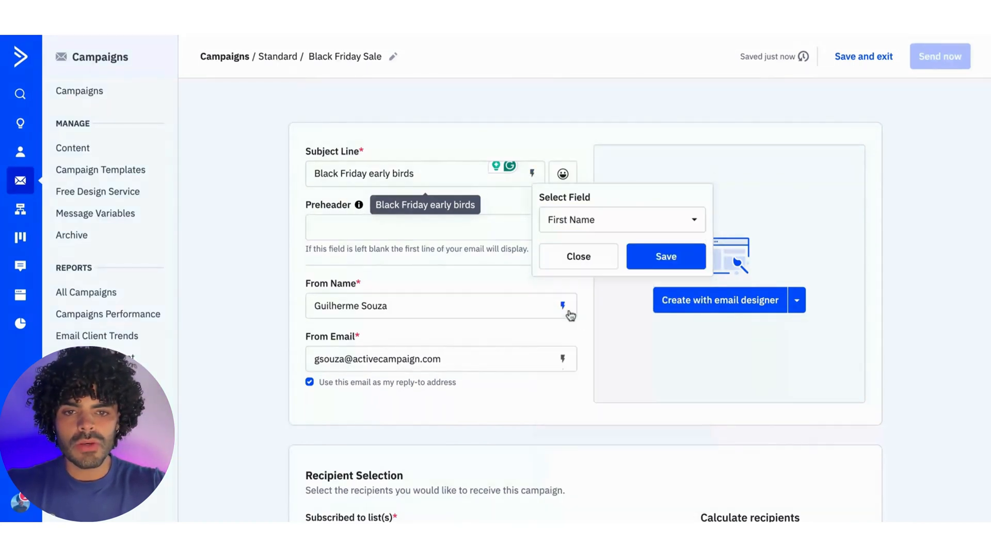
pyautogui.click(665, 256)
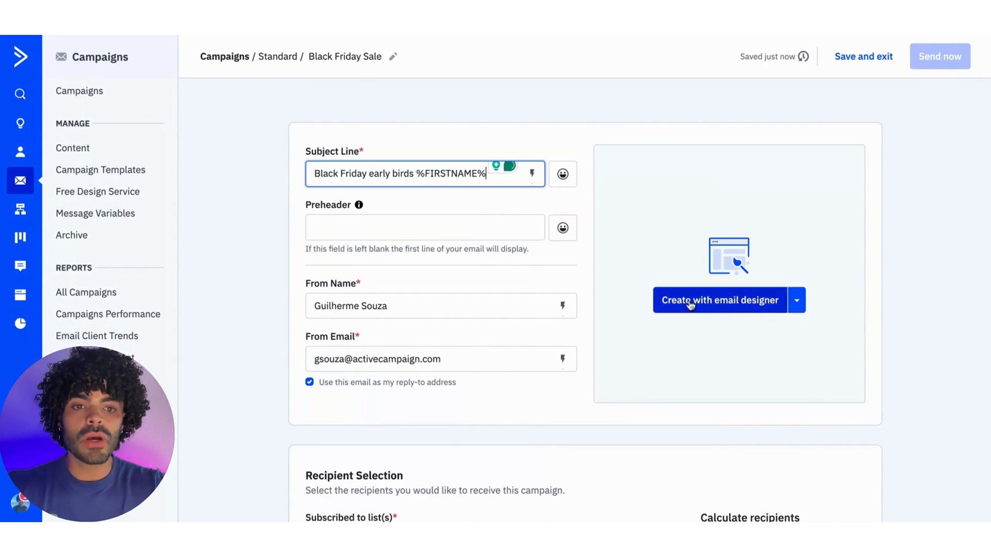
# Choose Create with email designer to reach the basic templates gallery
pyautogui.click(730, 304)
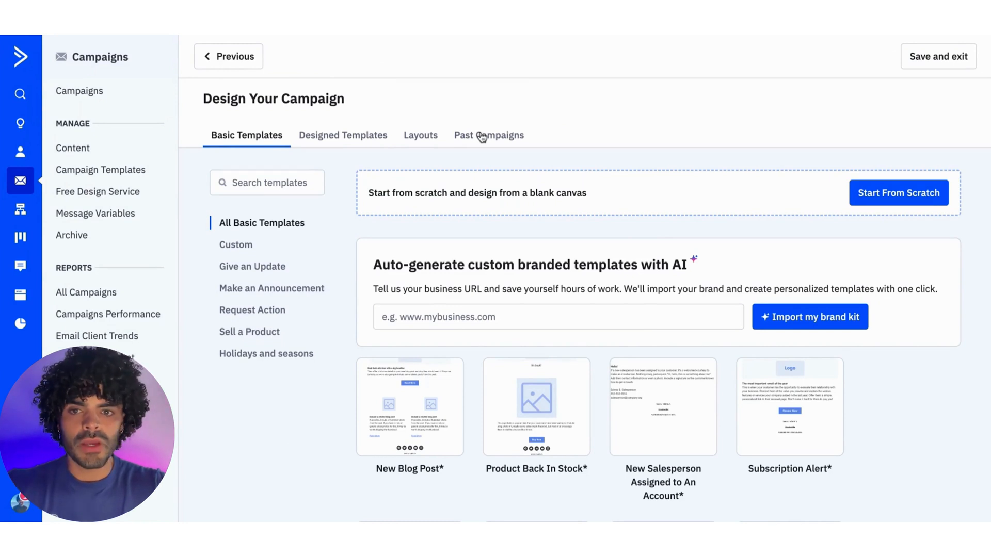
pyautogui.scroll(-2, 488, 387)
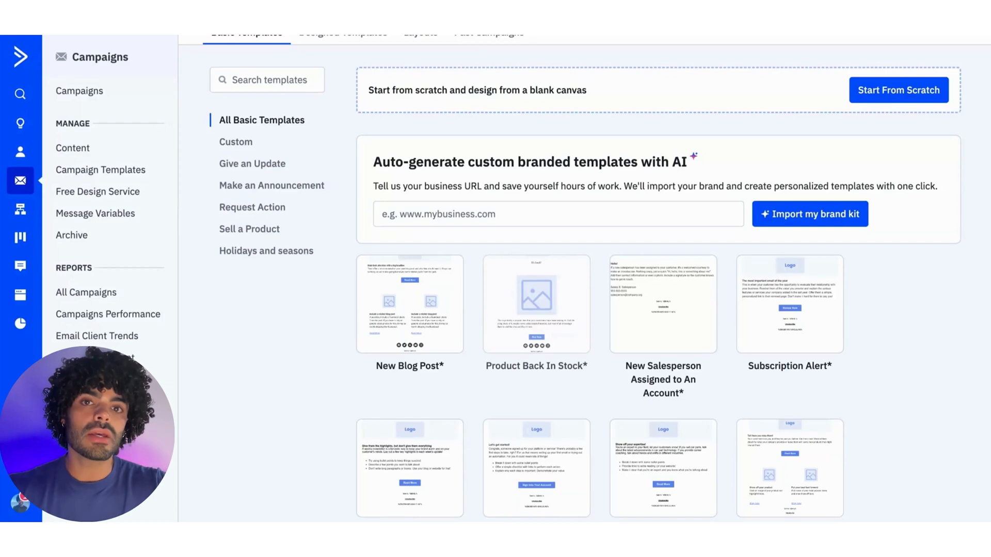
pyautogui.scroll(-3, 542, 310)
pyautogui.scroll(-2, 550, 326)
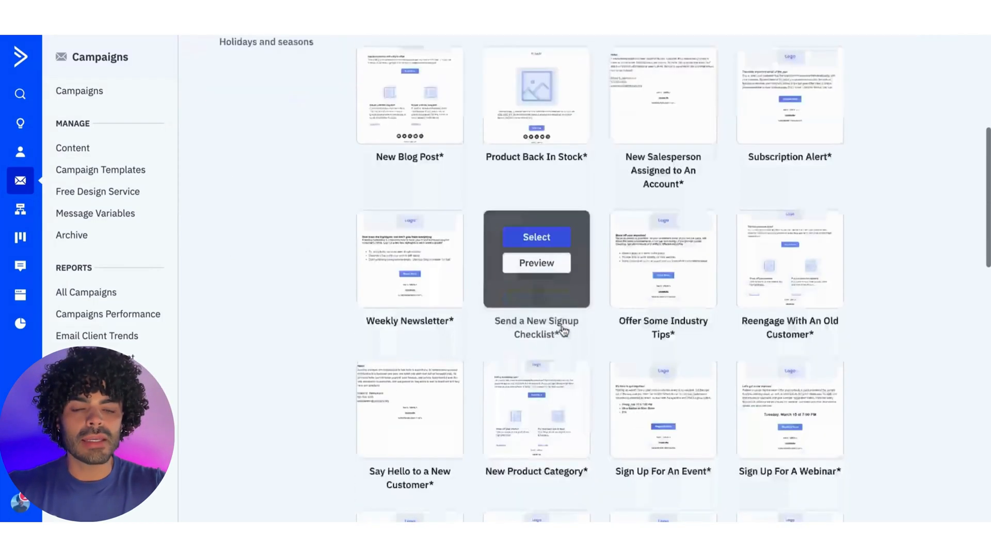
pyautogui.scroll(-1, 564, 332)
pyautogui.scroll(3, 563, 331)
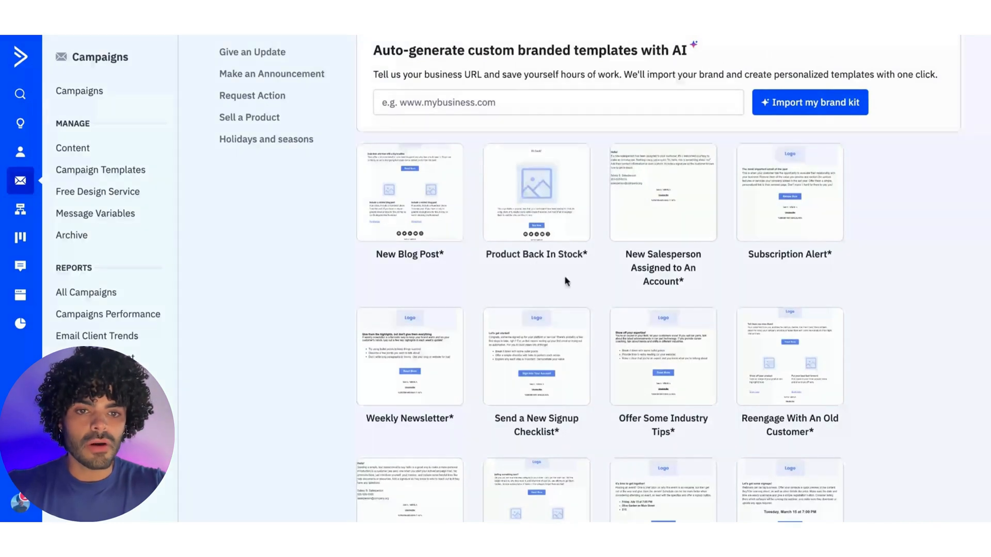
pyautogui.scroll(-3, 573, 292)
pyautogui.scroll(-2, 576, 279)
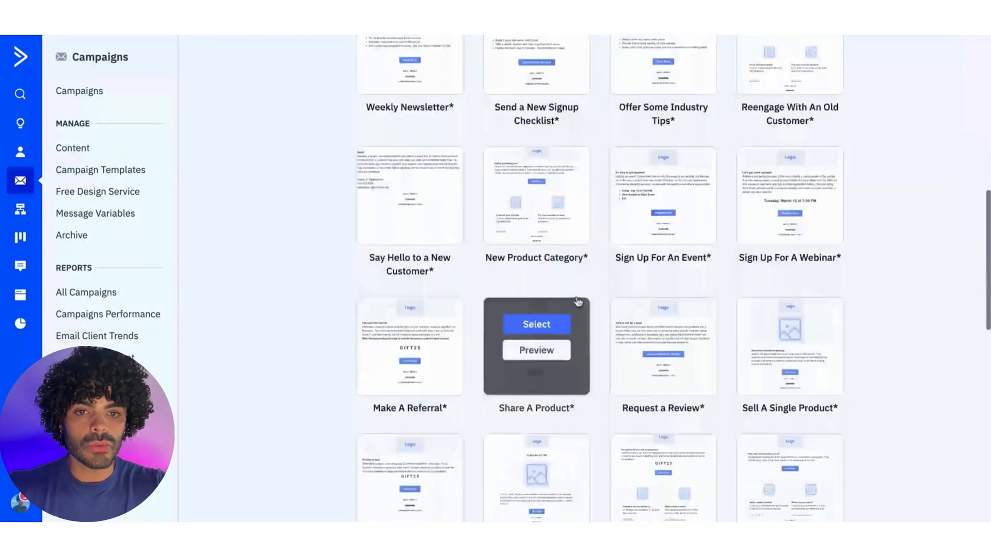
pyautogui.moveTo(537, 196)
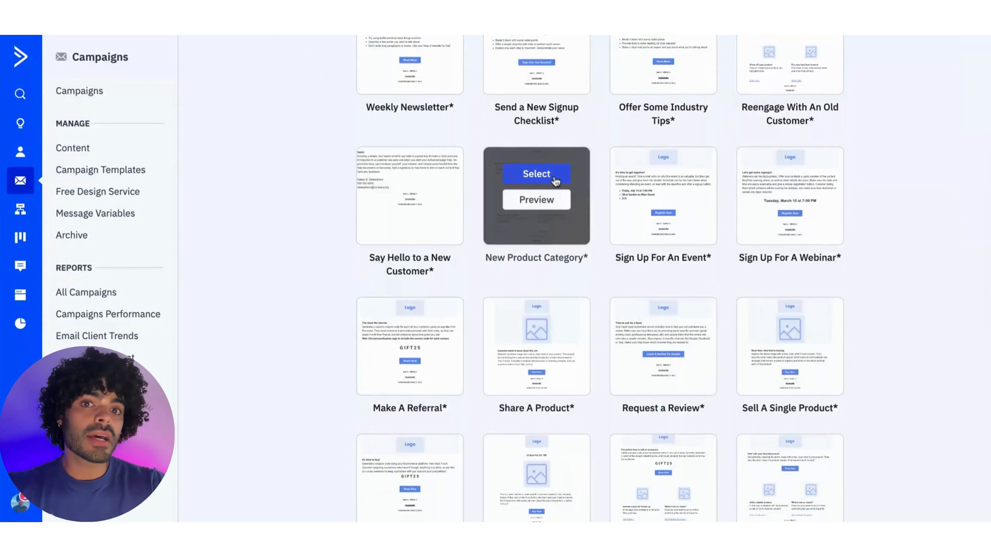
# Select the New Product Category template and inspect its image and 'Put your best foot forward' blocks
pyautogui.click(554, 178)
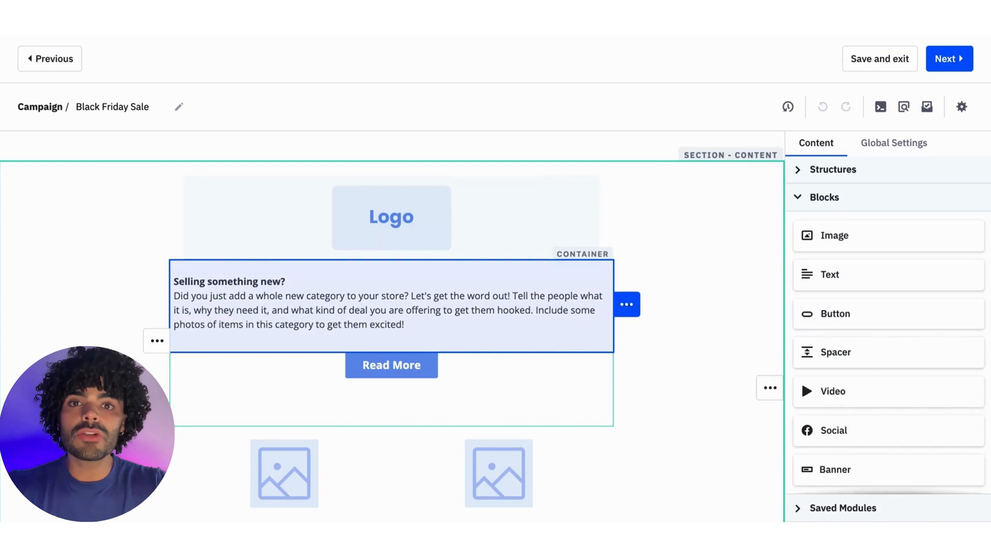
pyautogui.scroll(-1, 391, 310)
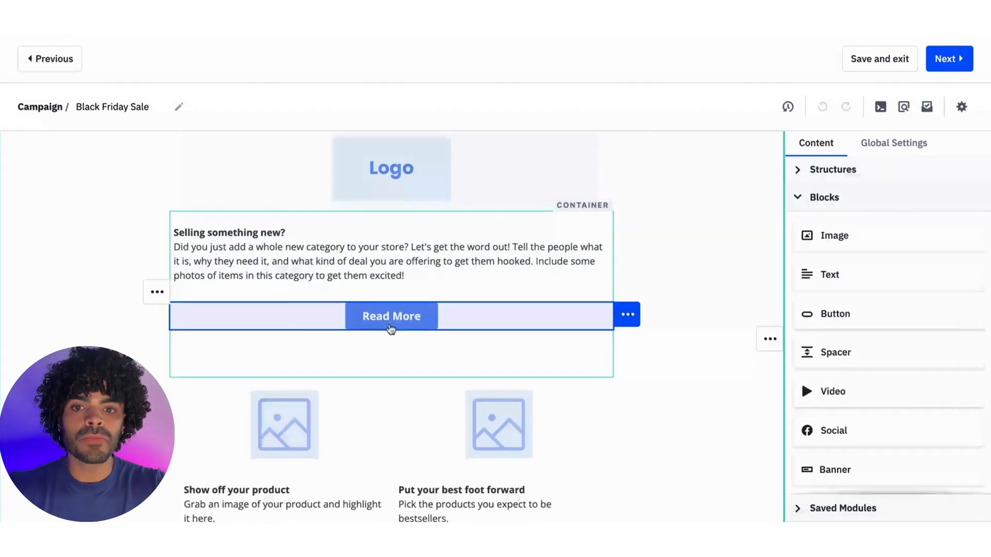
pyautogui.scroll(1, 420, 330)
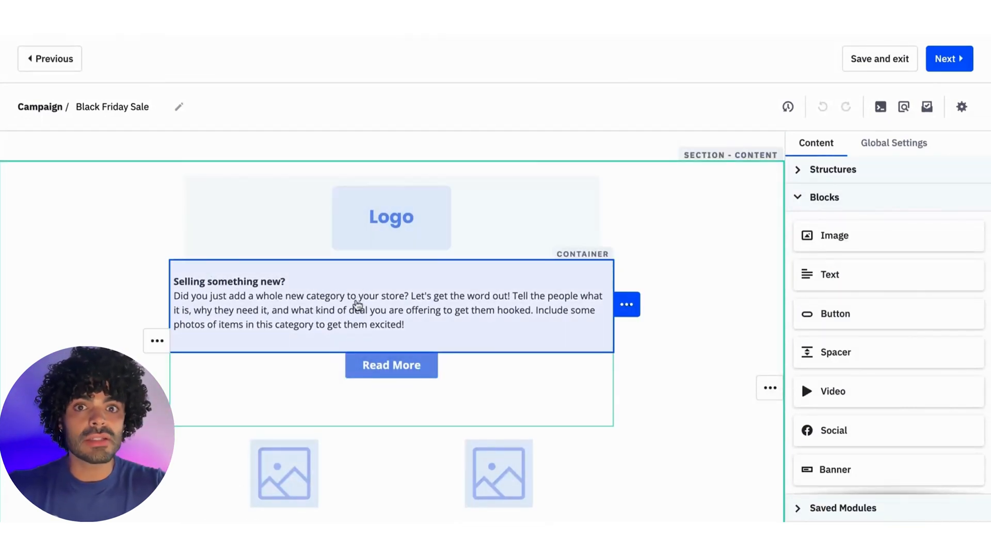
pyautogui.scroll(-1, 398, 315)
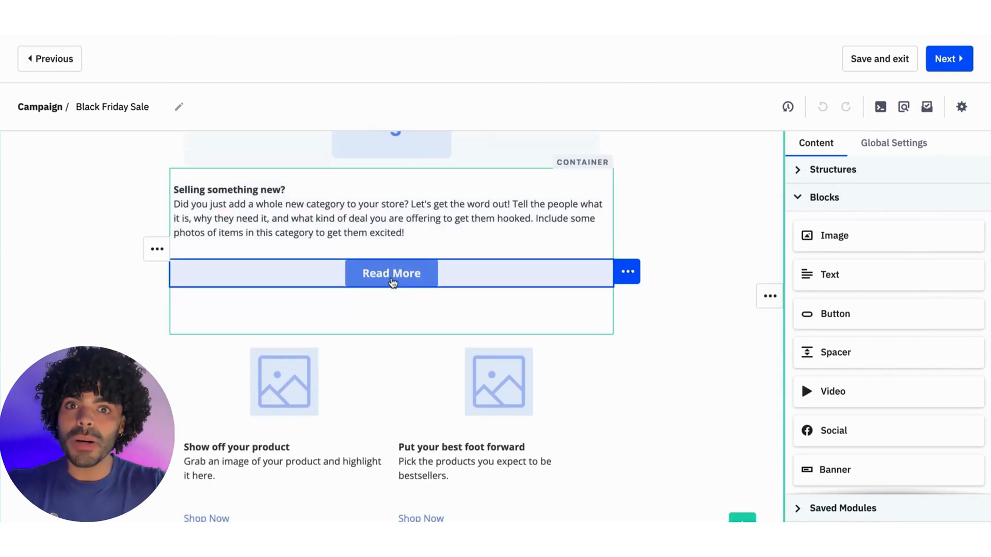
pyautogui.scroll(-2, 392, 310)
pyautogui.scroll(-1, 371, 325)
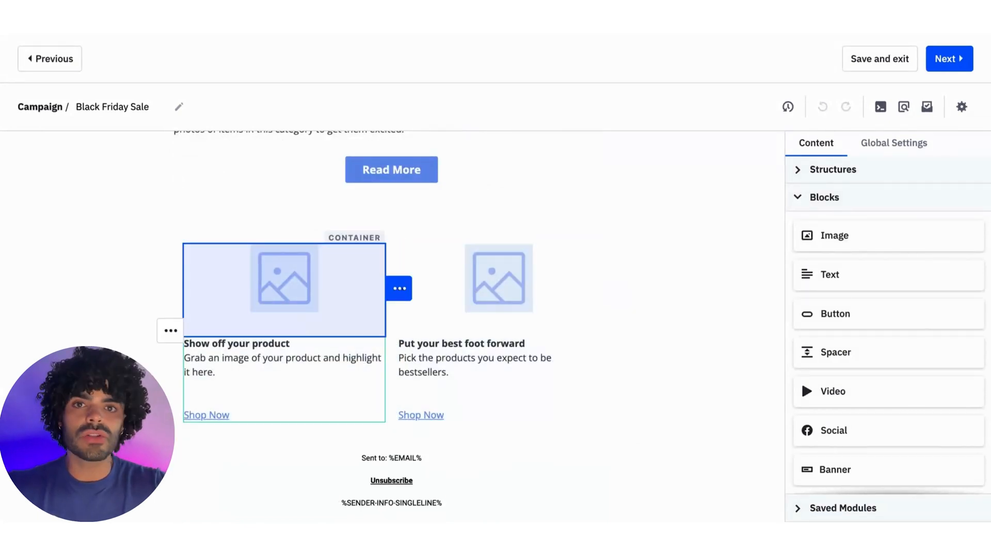
pyautogui.click(283, 290)
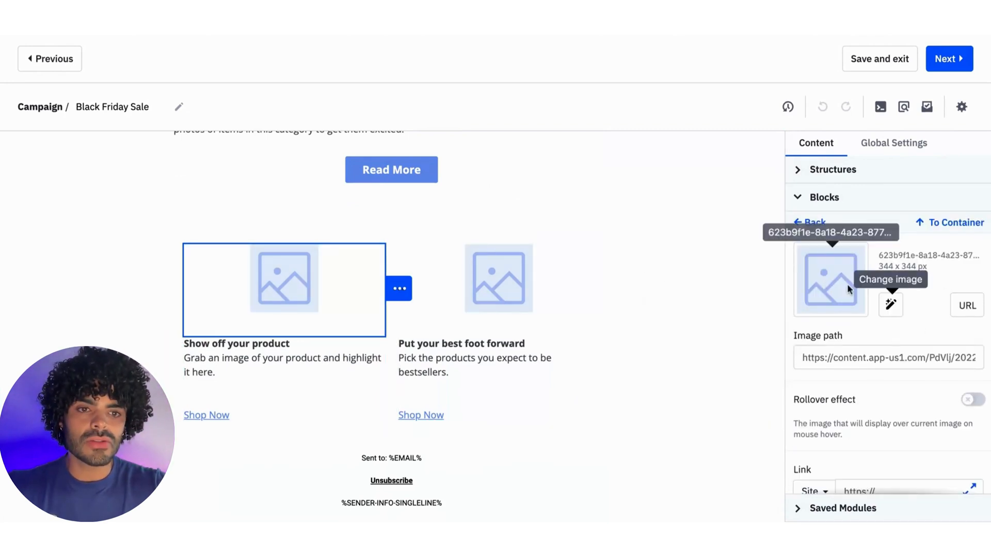
pyautogui.moveTo(710, 272)
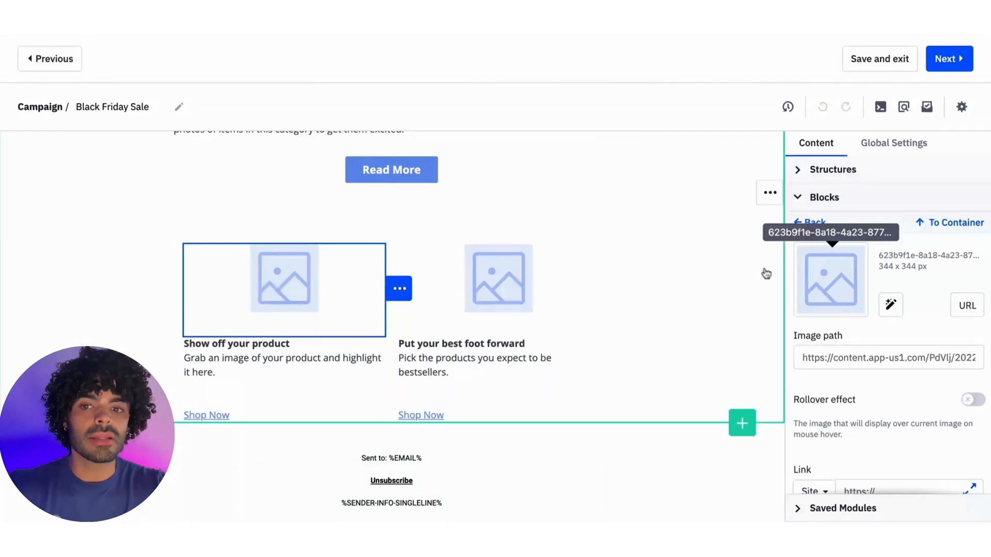
pyautogui.click(508, 355)
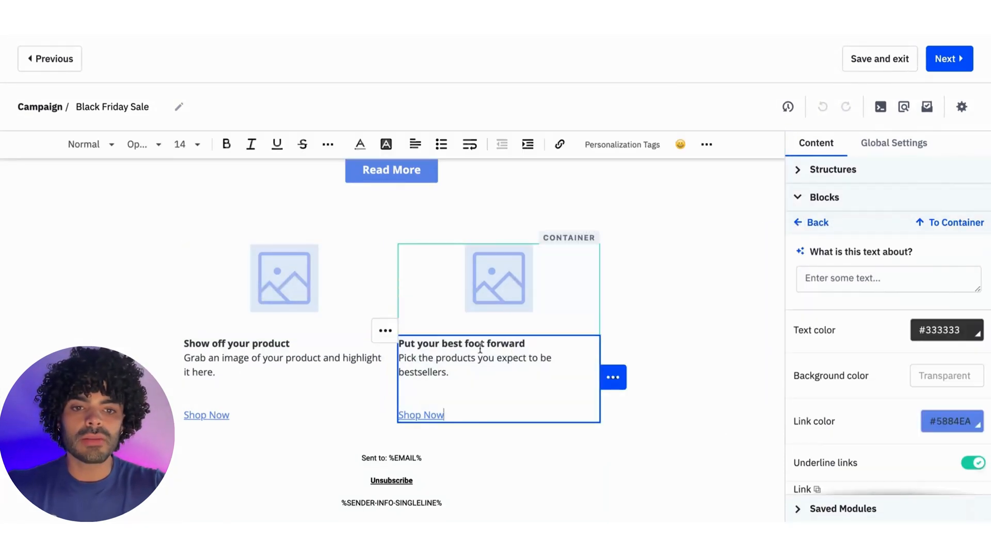
pyautogui.scroll(-2, 854, 316)
pyautogui.scroll(-1, 853, 316)
pyautogui.scroll(-1, 854, 316)
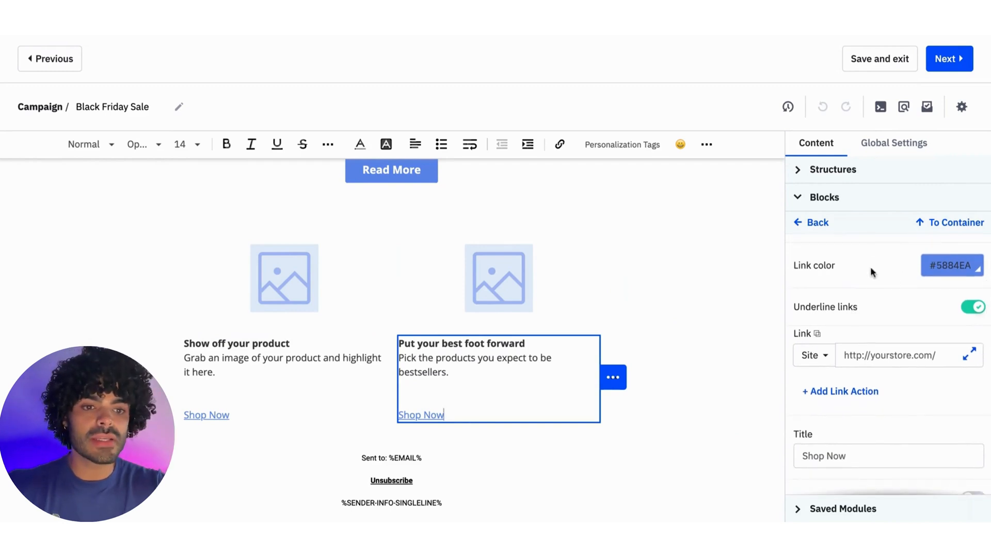
pyautogui.scroll(-2, 871, 275)
pyautogui.scroll(3, 871, 283)
pyautogui.scroll(2, 871, 283)
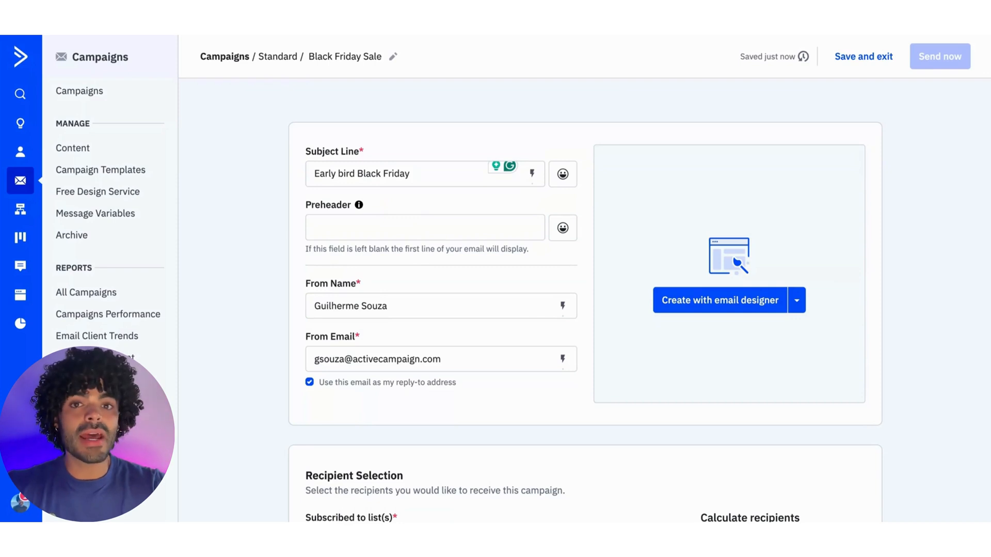
# Enter the email designer gallery and switch to the Designed Templates collection
pyautogui.click(720, 299)
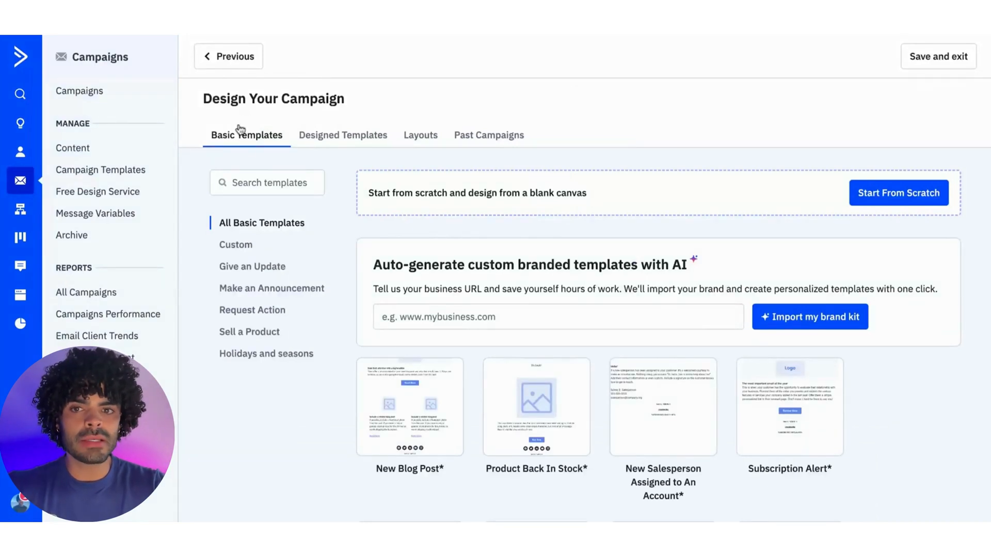
pyautogui.click(368, 143)
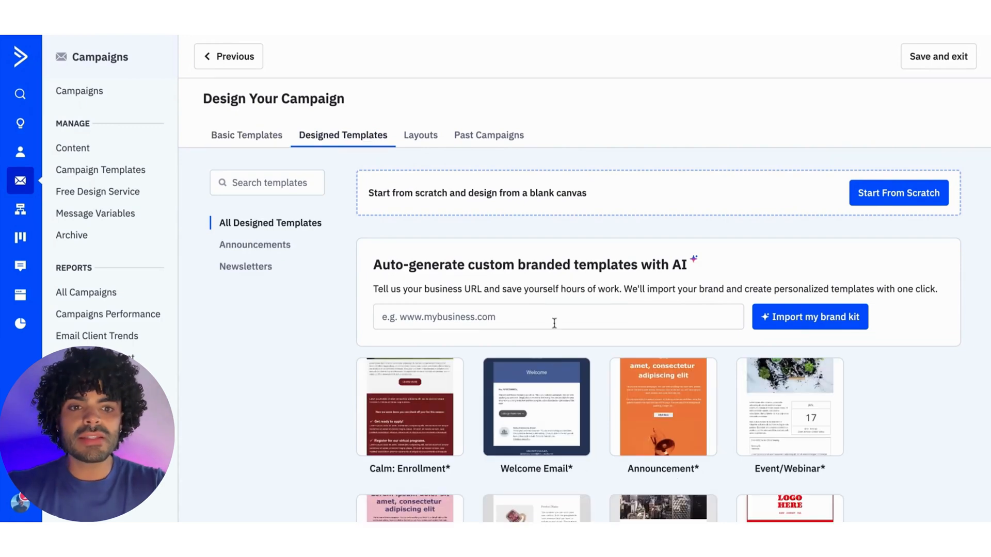
pyautogui.scroll(-2, 577, 400)
pyautogui.scroll(-2, 577, 402)
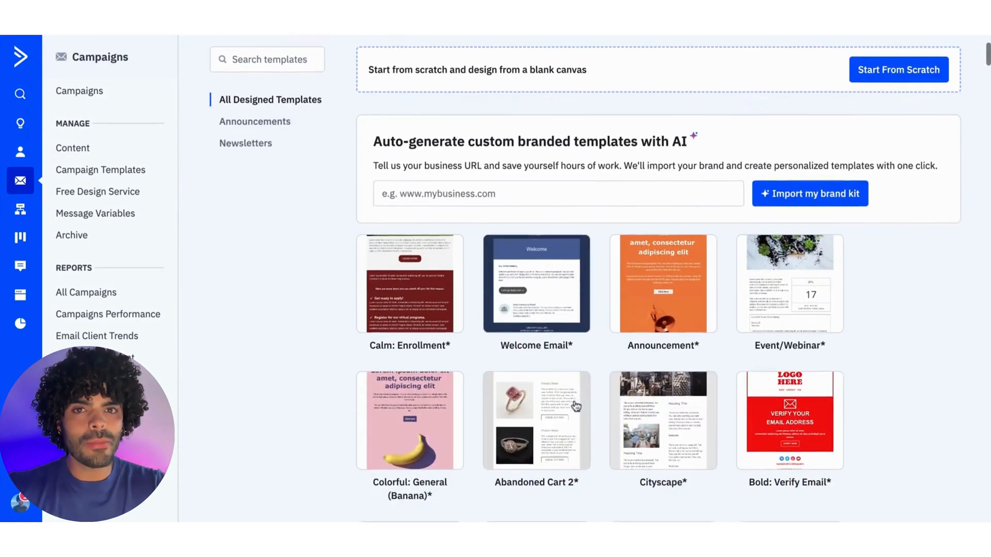
pyautogui.scroll(-2, 577, 401)
pyautogui.scroll(-2, 576, 401)
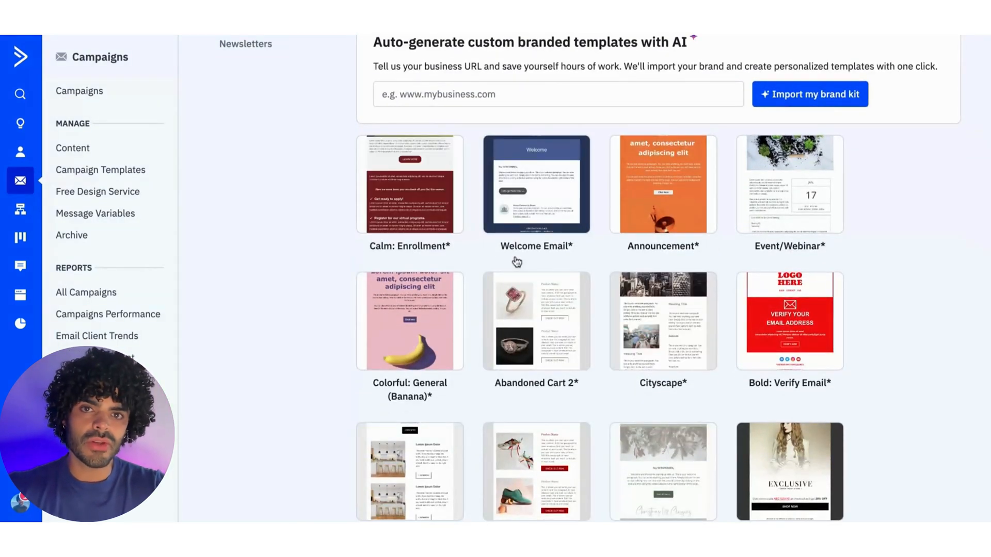
pyautogui.scroll(-2, 680, 273)
pyautogui.moveTo(663, 252)
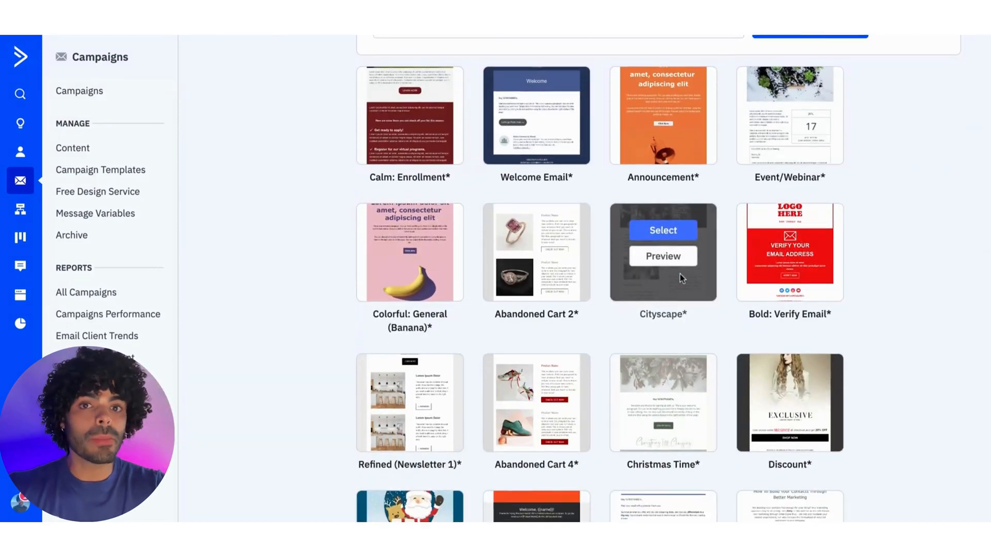
pyautogui.scroll(-2, 680, 274)
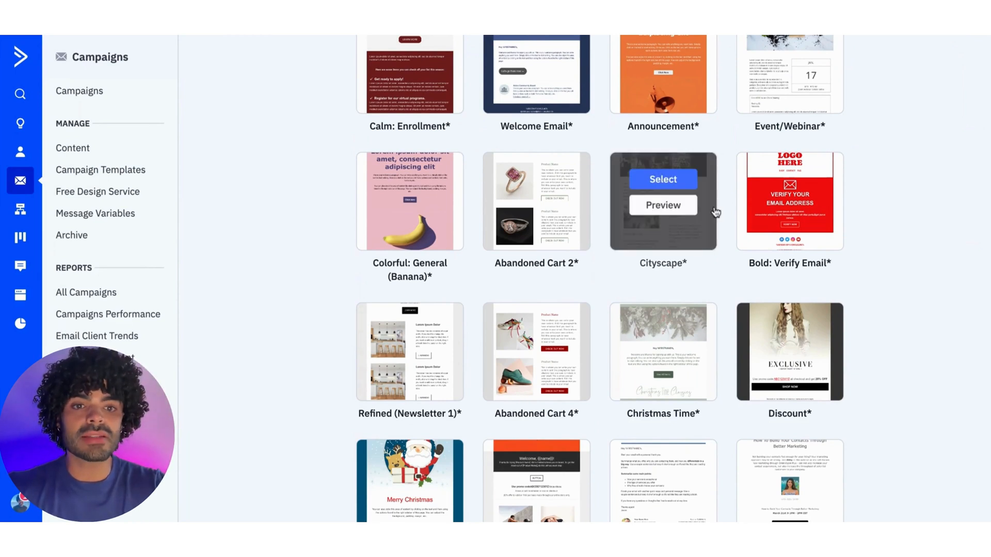
pyautogui.moveTo(409, 252)
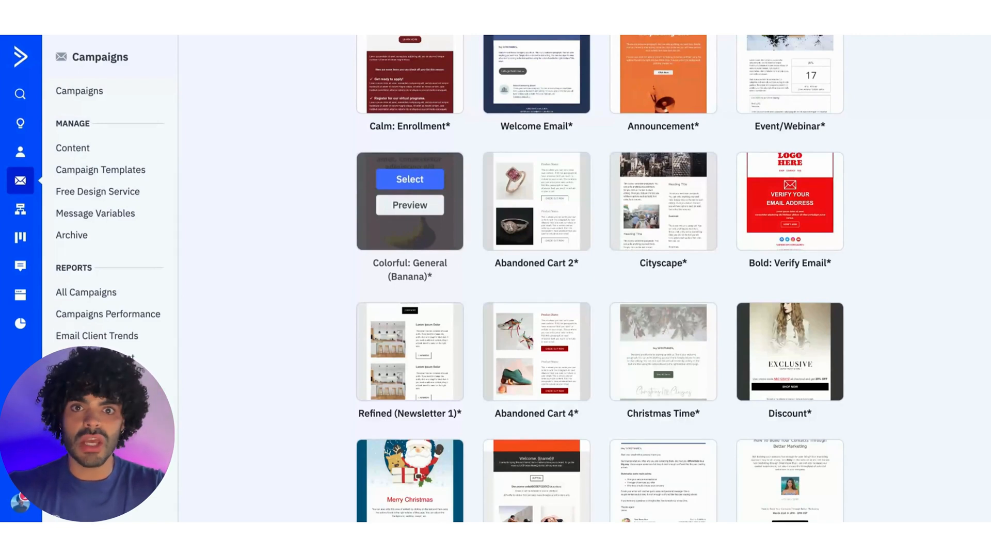
pyautogui.scroll(-2, 410, 194)
pyautogui.scroll(10, 410, 194)
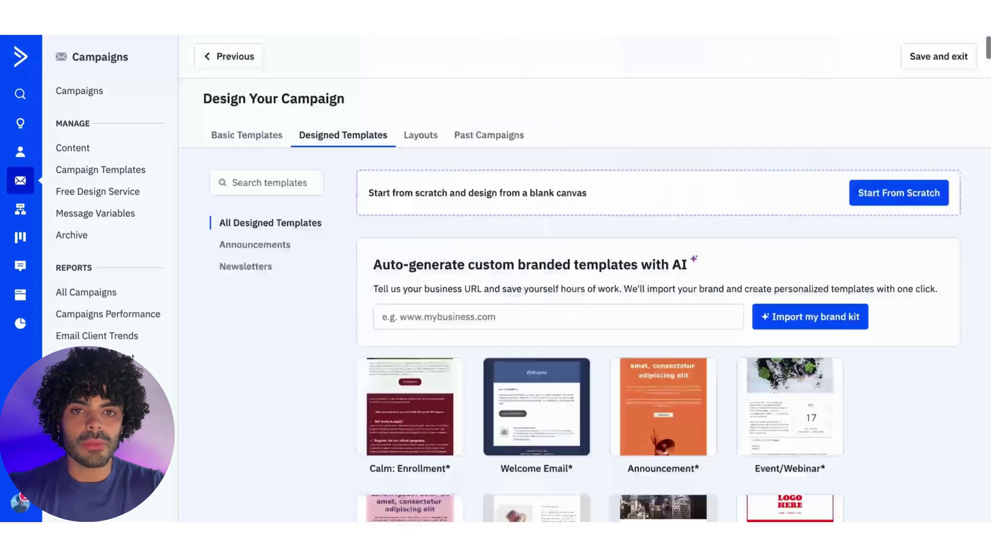
# Search for 'black friday' and select the Black Friday: Sale template
pyautogui.click(295, 191)
pyautogui.write('blac')
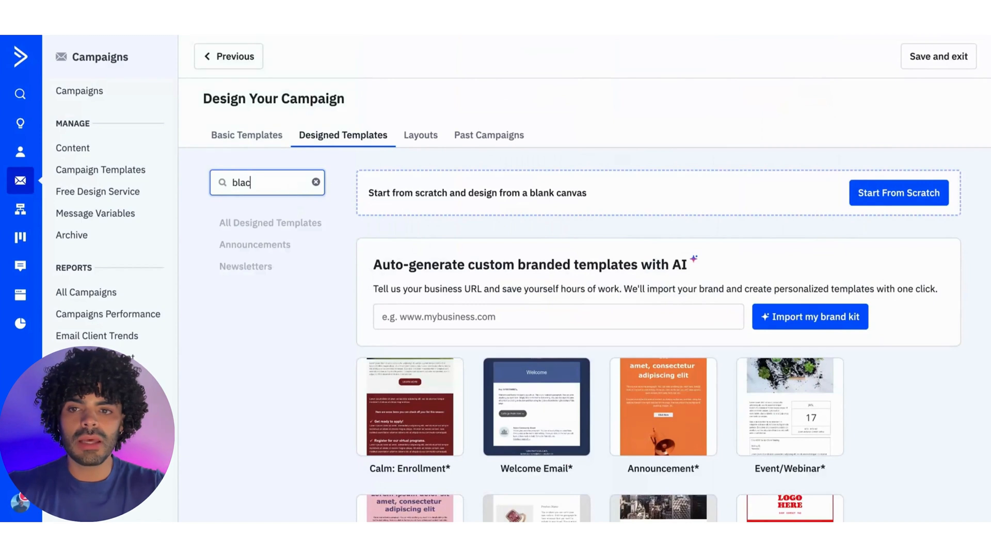
pyautogui.write(' friday')
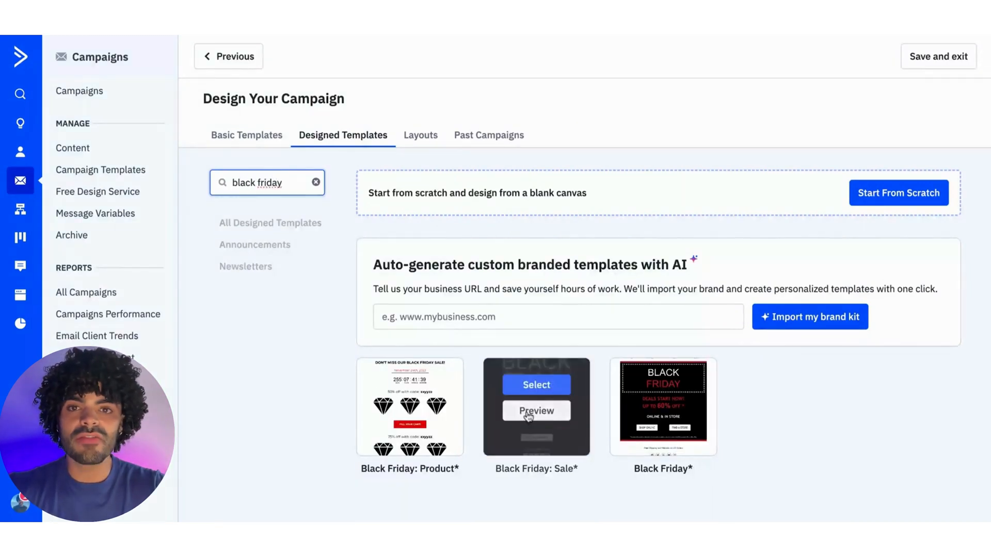
pyautogui.moveTo(536, 406)
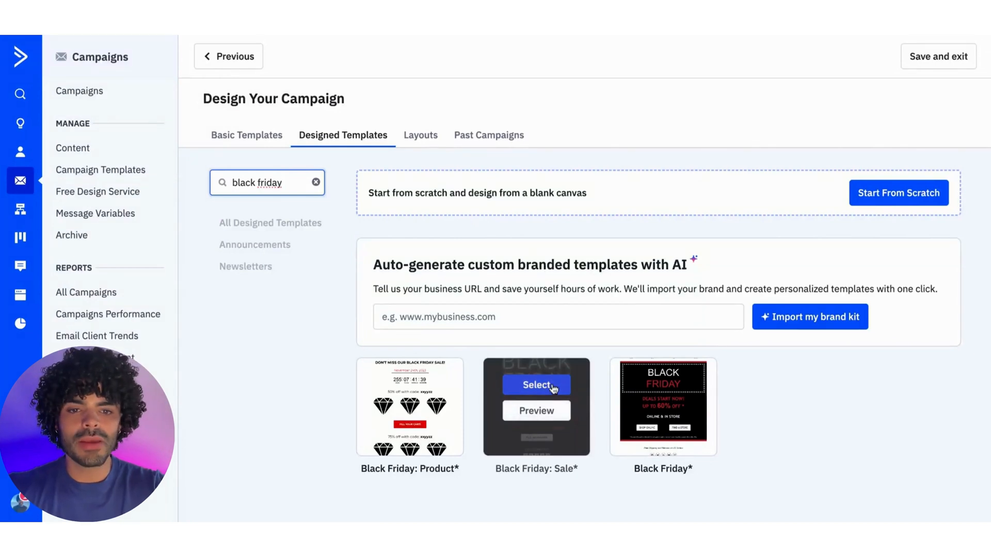
pyautogui.click(552, 388)
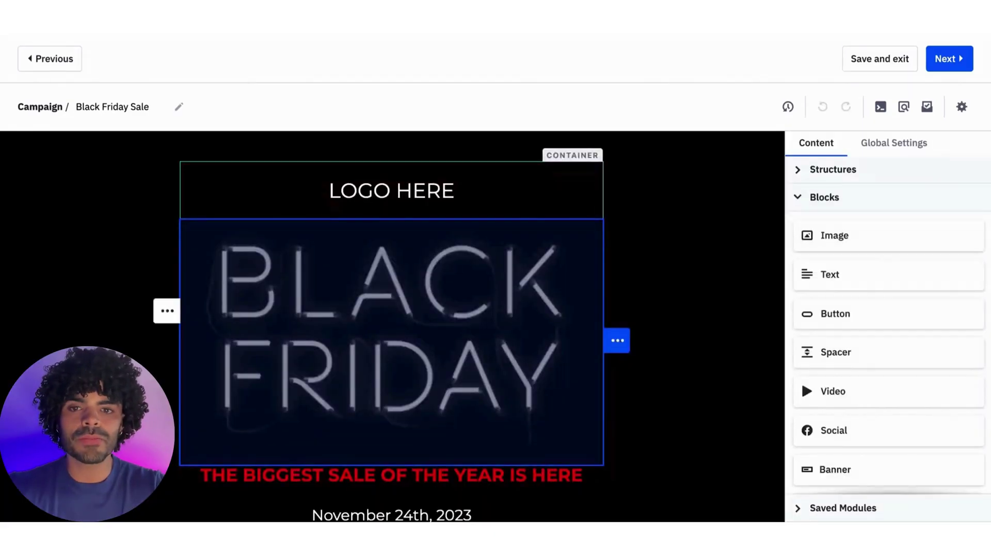
pyautogui.click(391, 190)
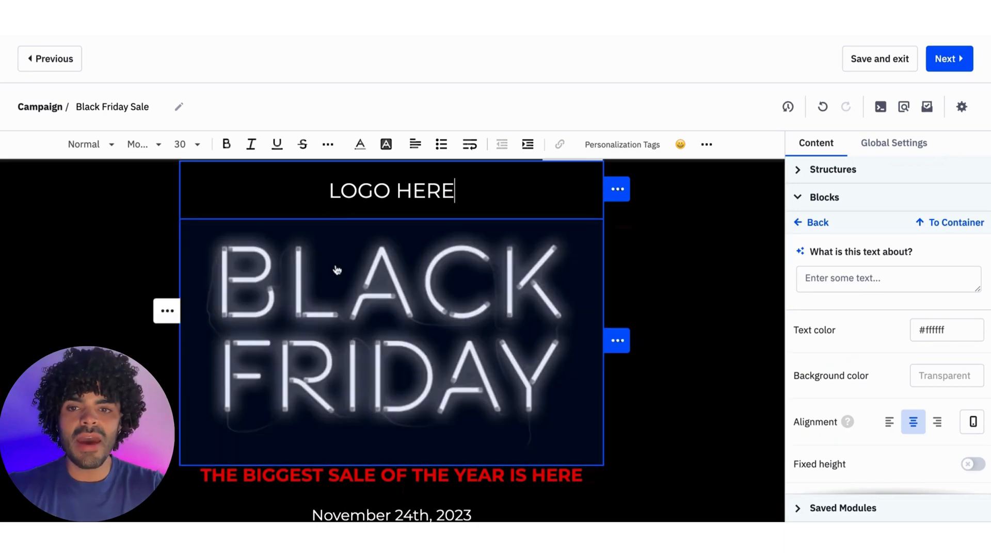
pyautogui.click(336, 267)
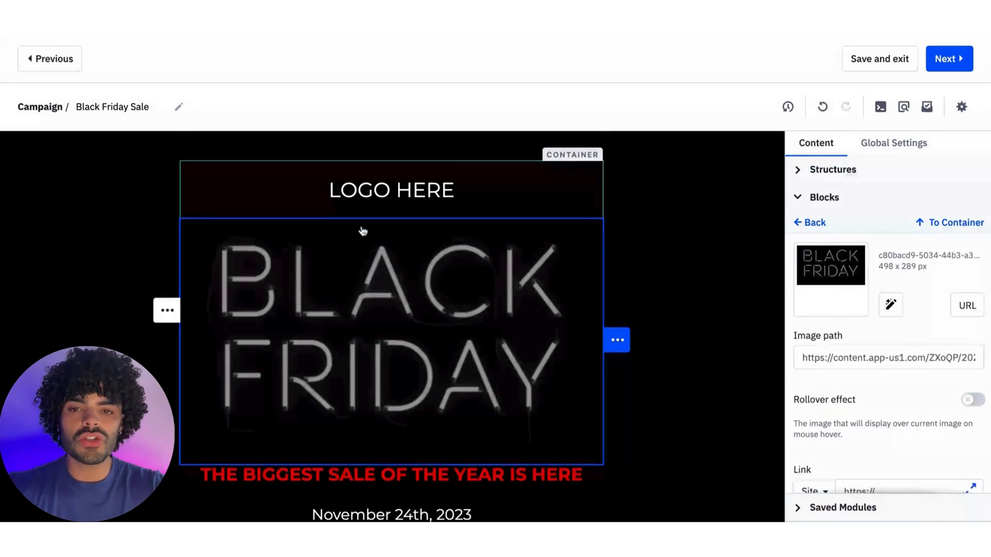
pyautogui.scroll(-5, 337, 221)
pyautogui.scroll(-1, 357, 232)
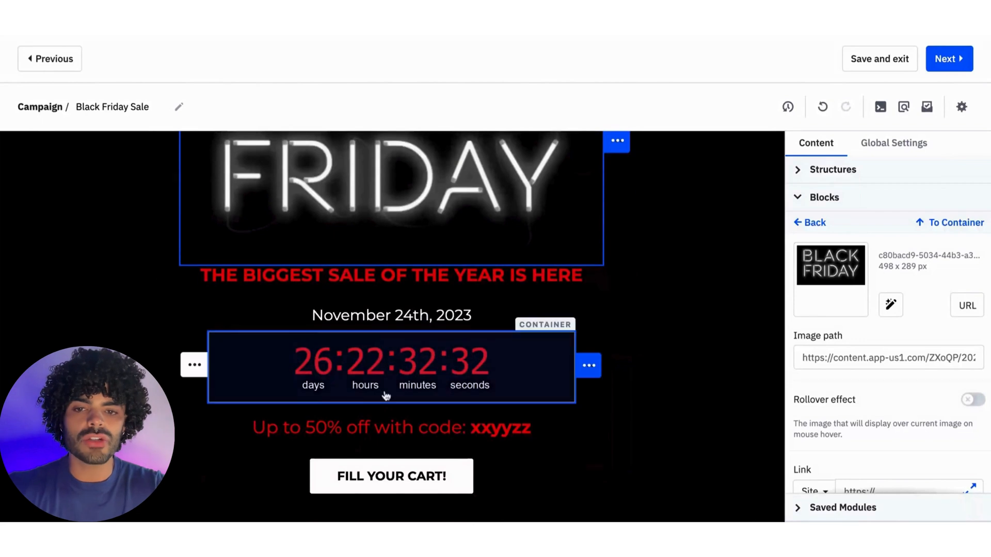
pyautogui.scroll(-3, 387, 363)
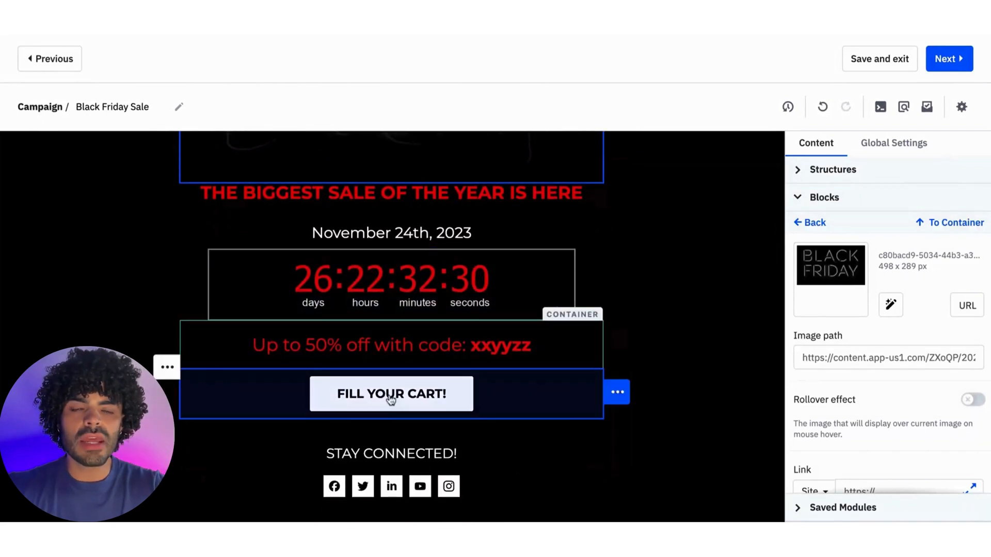
pyautogui.scroll(-2, 400, 319)
pyautogui.scroll(8, 391, 398)
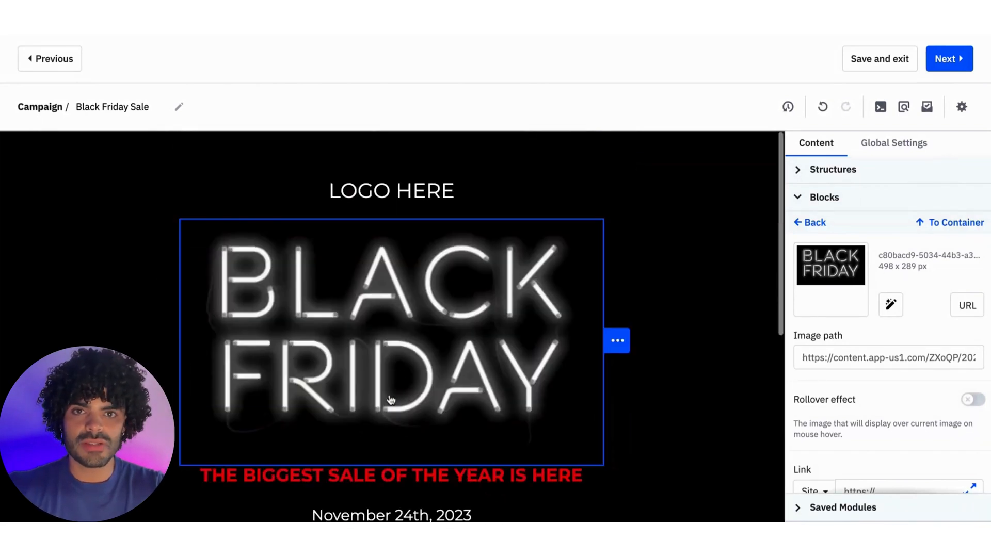
pyautogui.scroll(-4, 390, 399)
pyautogui.scroll(3, 382, 380)
pyautogui.scroll(1, 381, 381)
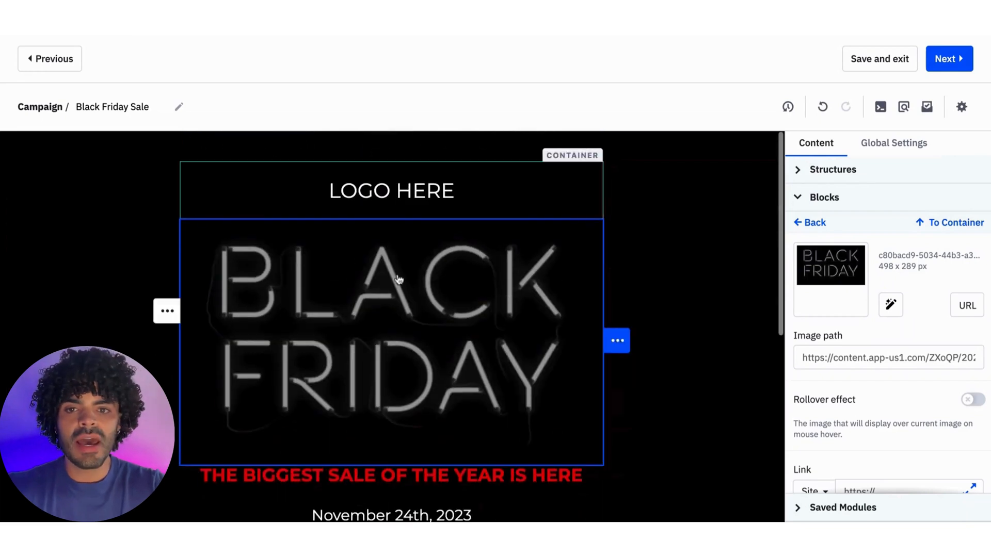
# Add an image block below LOGO HERE and fill it with logo-light.png from Content Manager
pyautogui.click(416, 191)
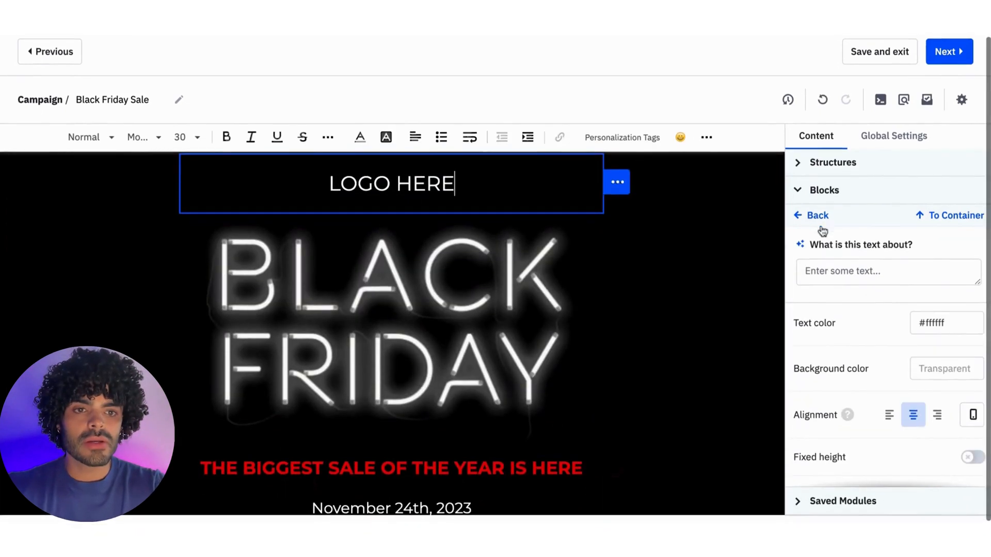
pyautogui.click(826, 199)
pyautogui.moveTo(834, 235); pyautogui.dragTo(505, 211)
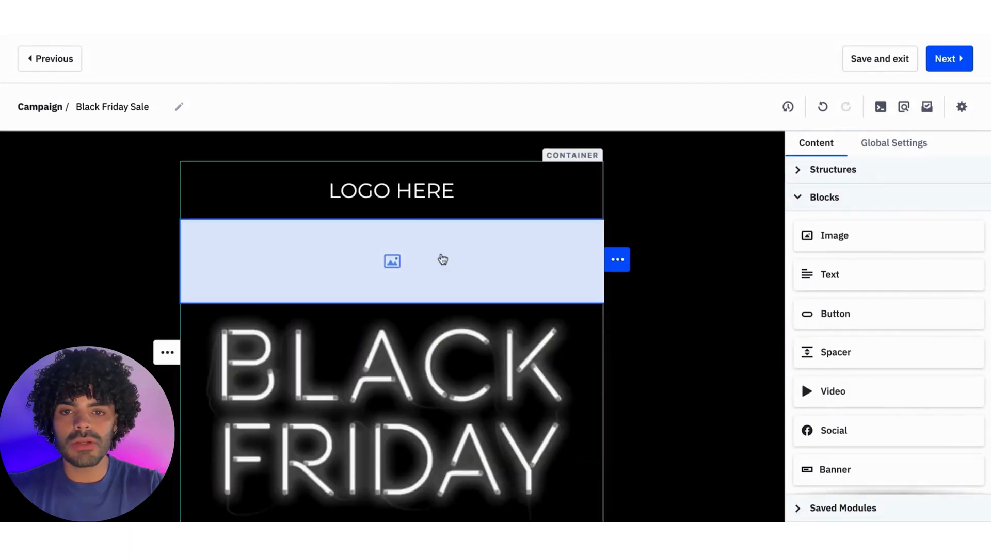
pyautogui.click(393, 263)
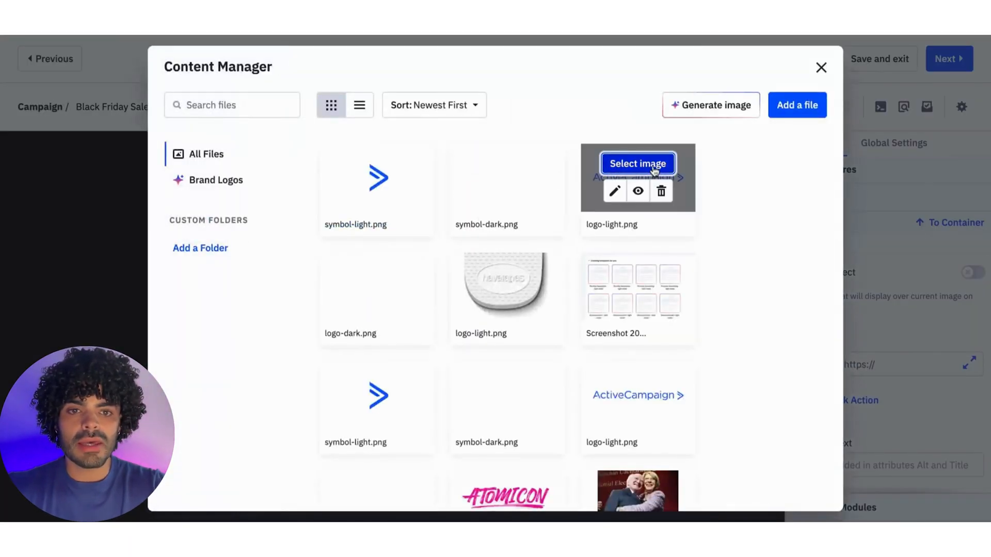
pyautogui.click(637, 163)
# Delete the LOGO HERE placeholder text block
pyautogui.doubleClick(434, 191)
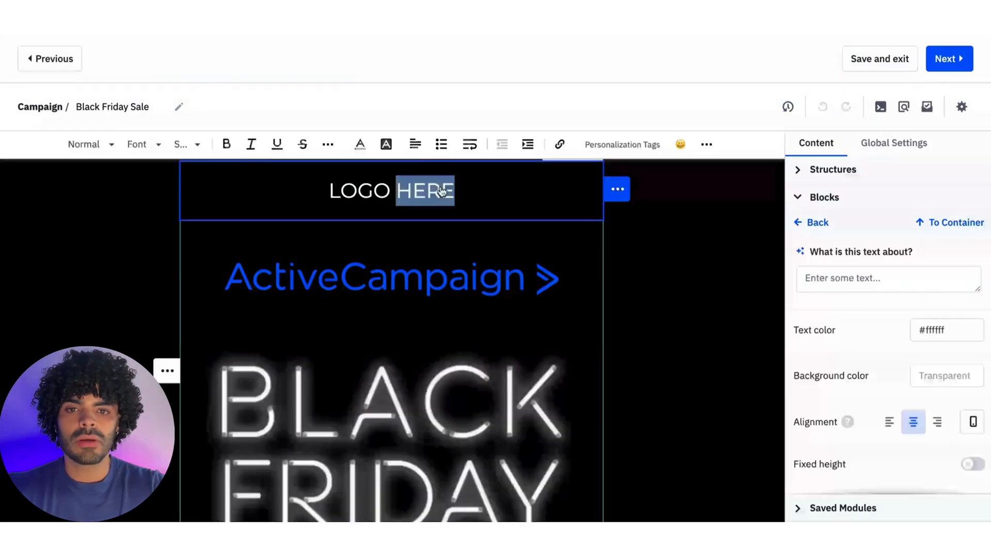
pyautogui.click(670, 190)
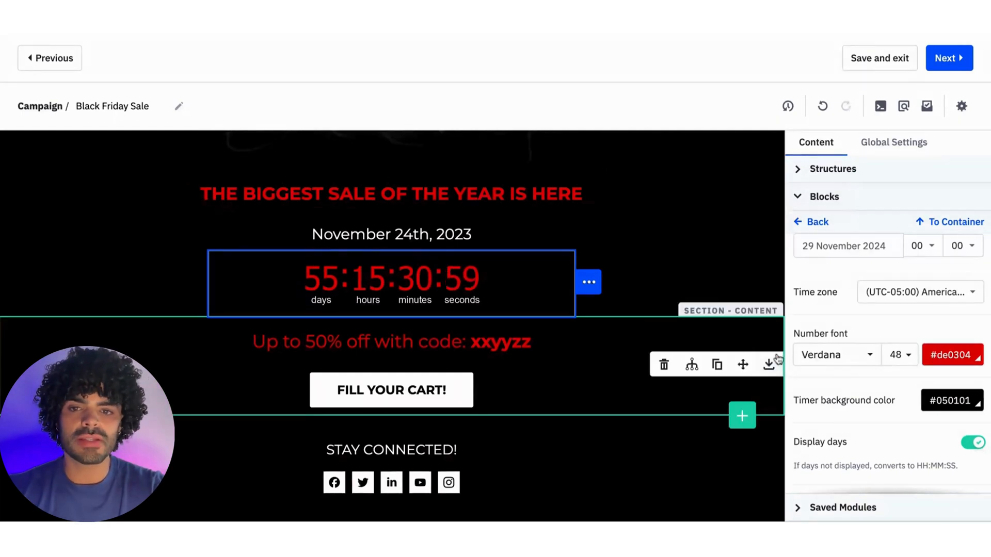
# Set the countdown timer's number font colour to yellow #ffd966
pyautogui.click(948, 355)
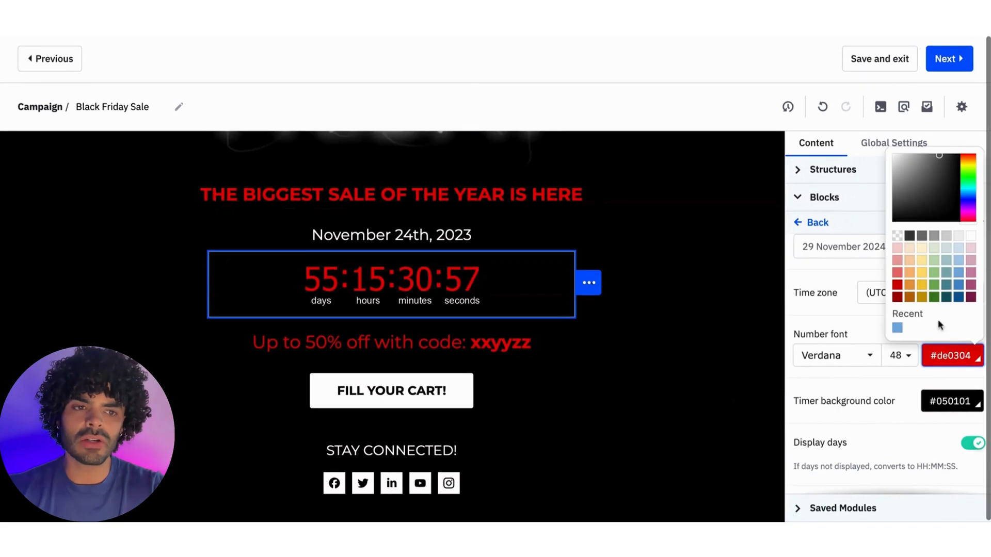
pyautogui.click(927, 275)
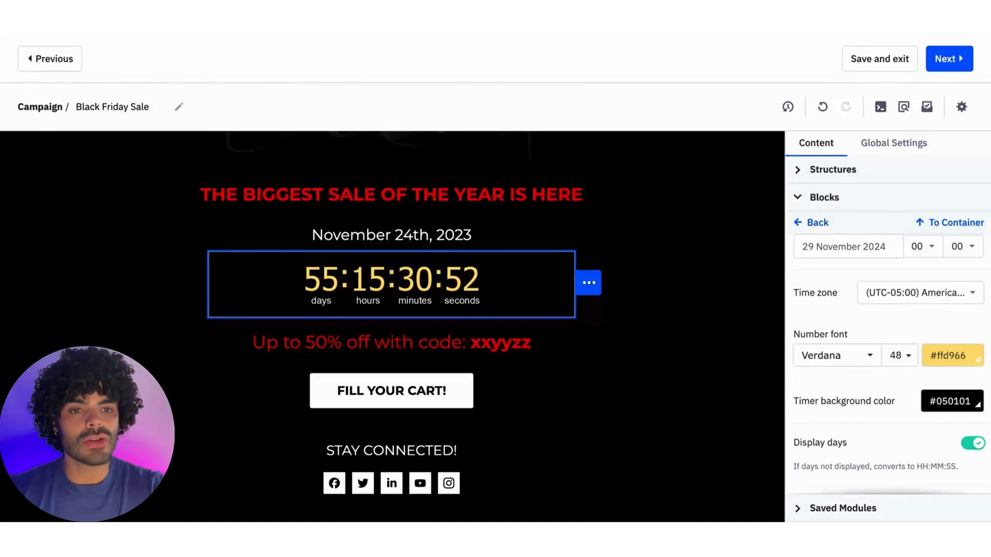
pyautogui.scroll(1, 867, 310)
pyautogui.scroll(2, 465, 372)
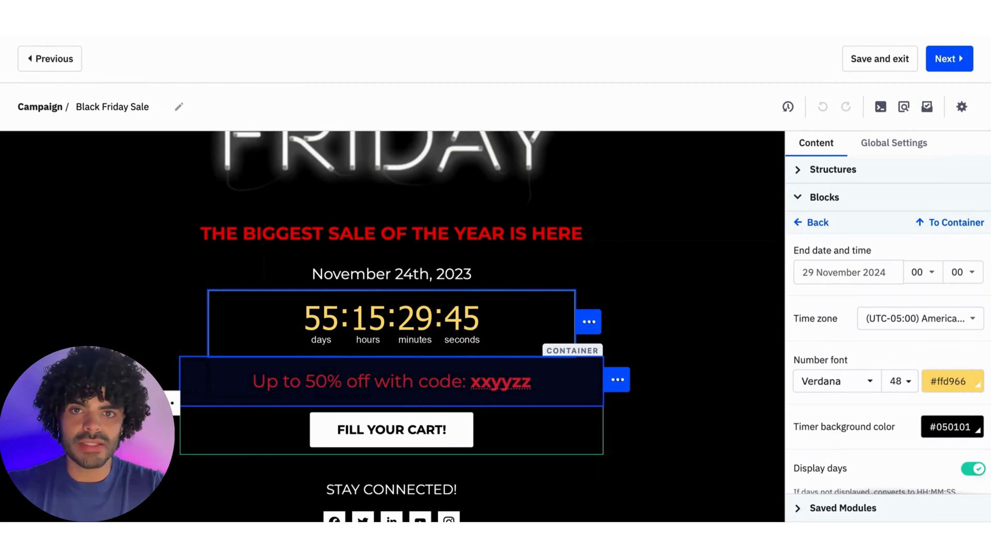
pyautogui.scroll(-2, 457, 395)
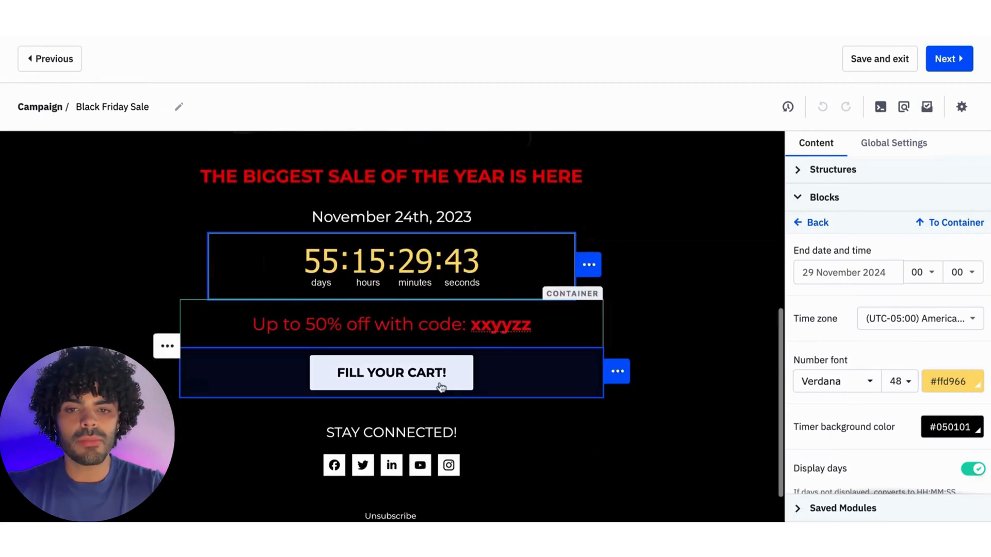
# Select the FILL YOUR CART! button and highlight its placeholder Link URL for replacement
pyautogui.click(439, 385)
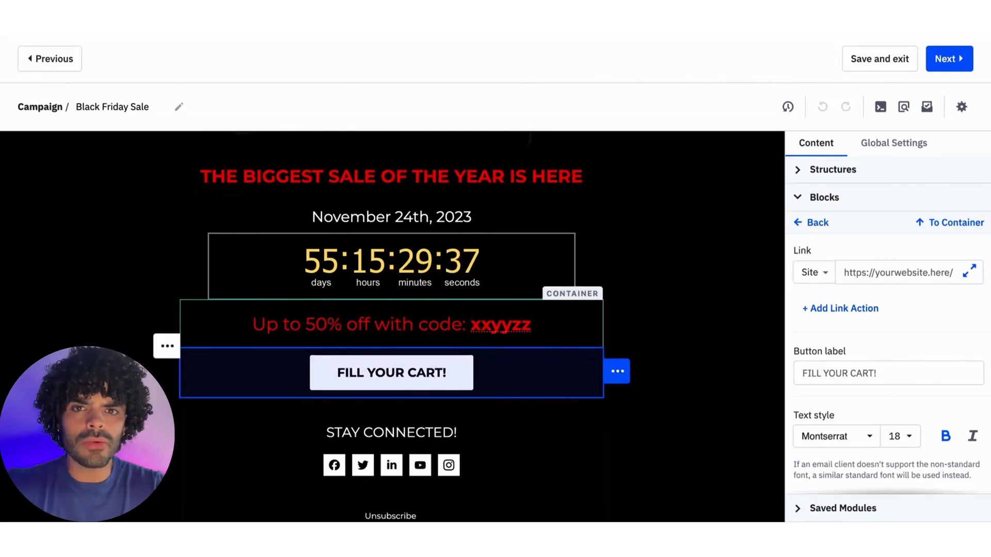
pyautogui.moveTo(844, 273); pyautogui.dragTo(941, 274)
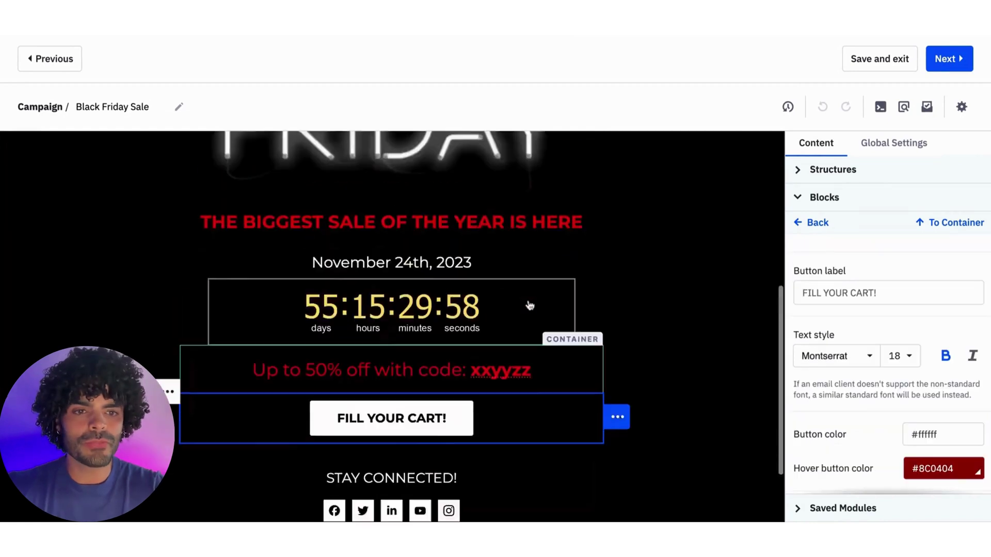
pyautogui.scroll(5, 529, 305)
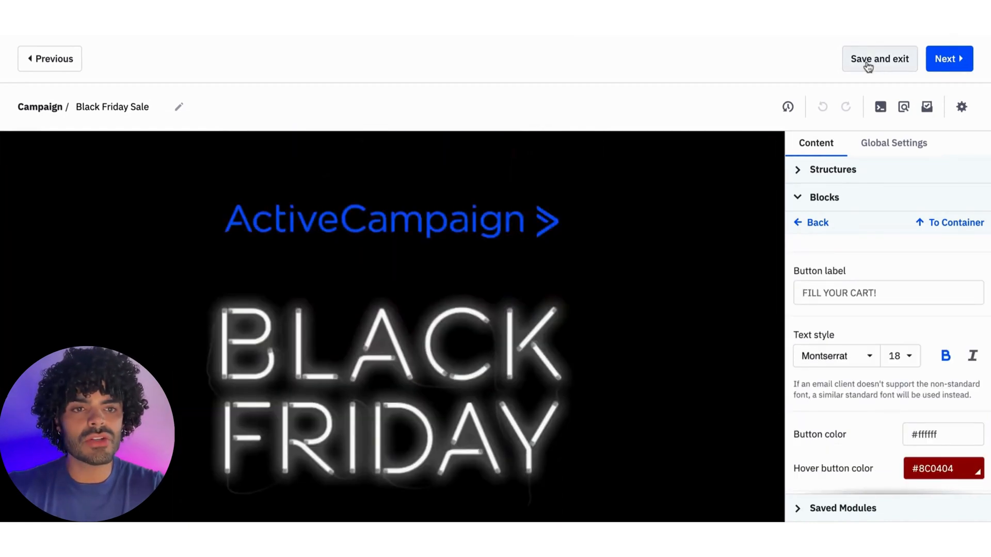
# Save and exit the Black Friday Sale email back to the Campaigns list
pyautogui.click(868, 67)
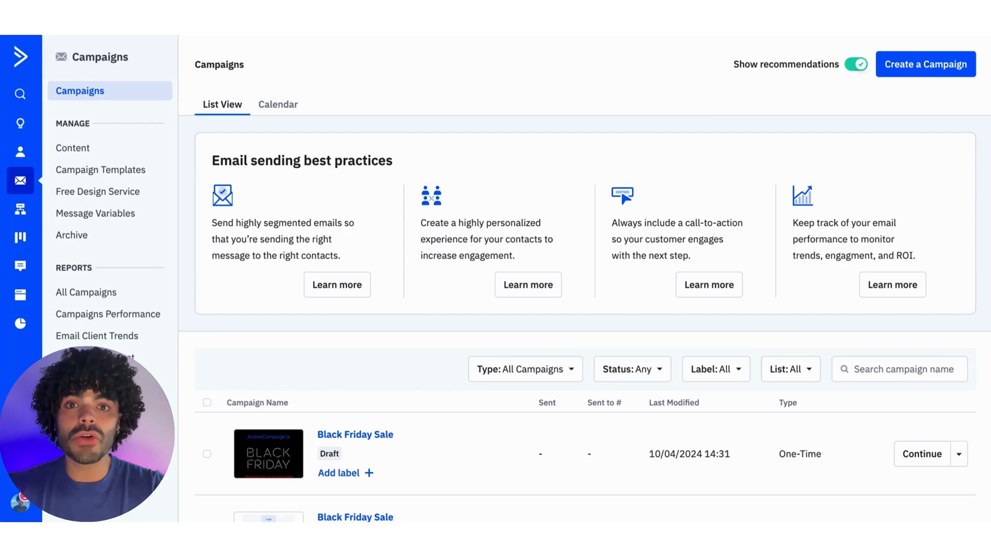
# Create a new Standard campaign named 'Welcome to AC' and proceed to its setup
pyautogui.click(954, 68)
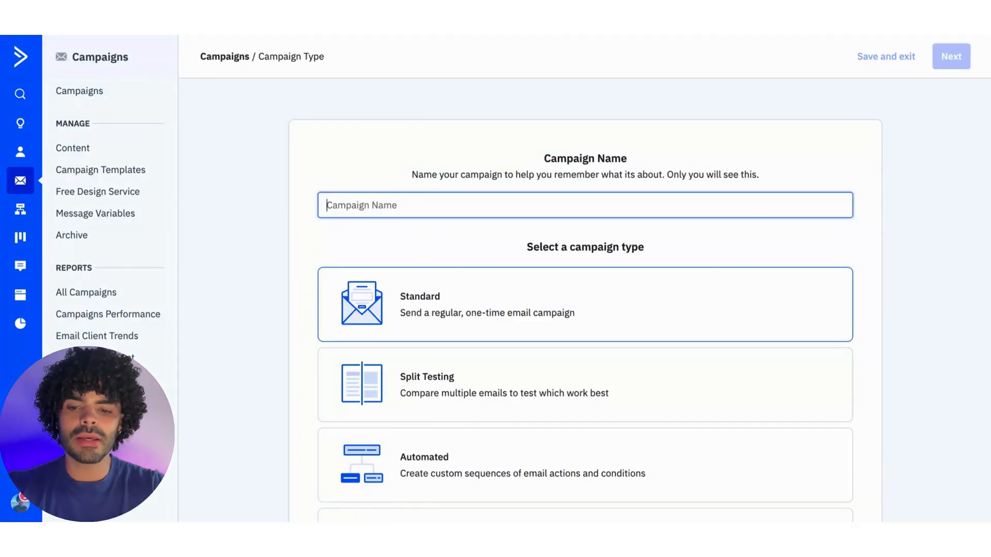
pyautogui.write('Welcome to AC')
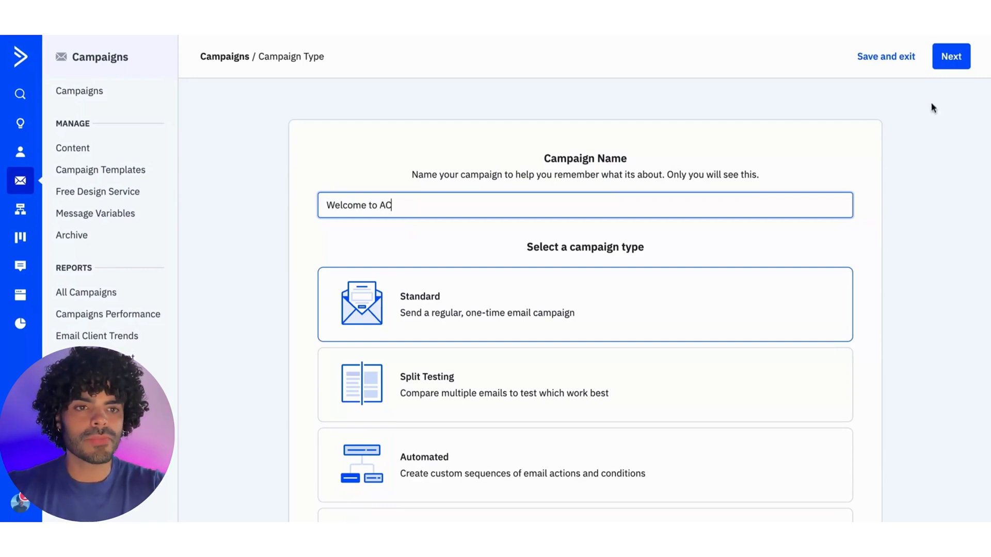
pyautogui.click(951, 57)
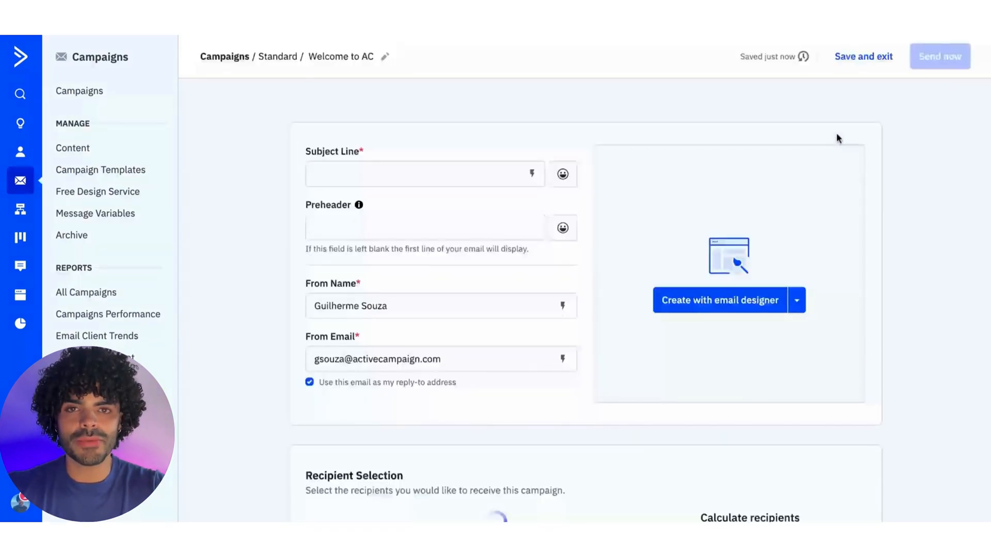
pyautogui.click(429, 180)
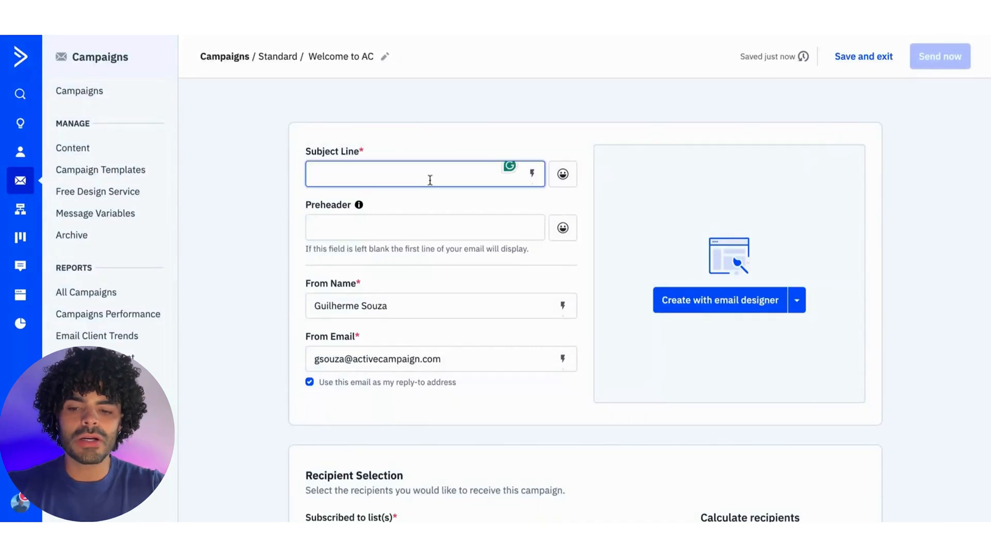
pyautogui.write('Welco')
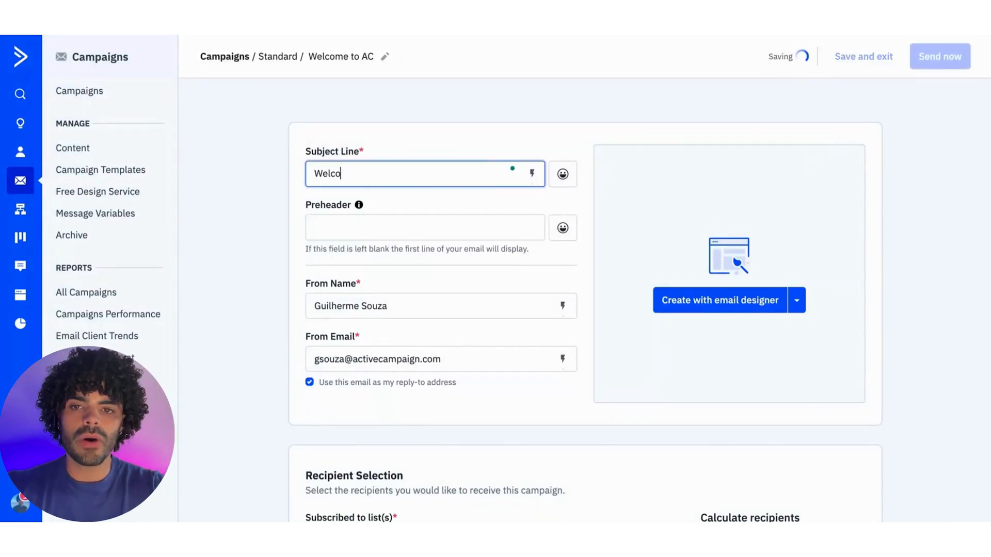
pyautogui.write('me')
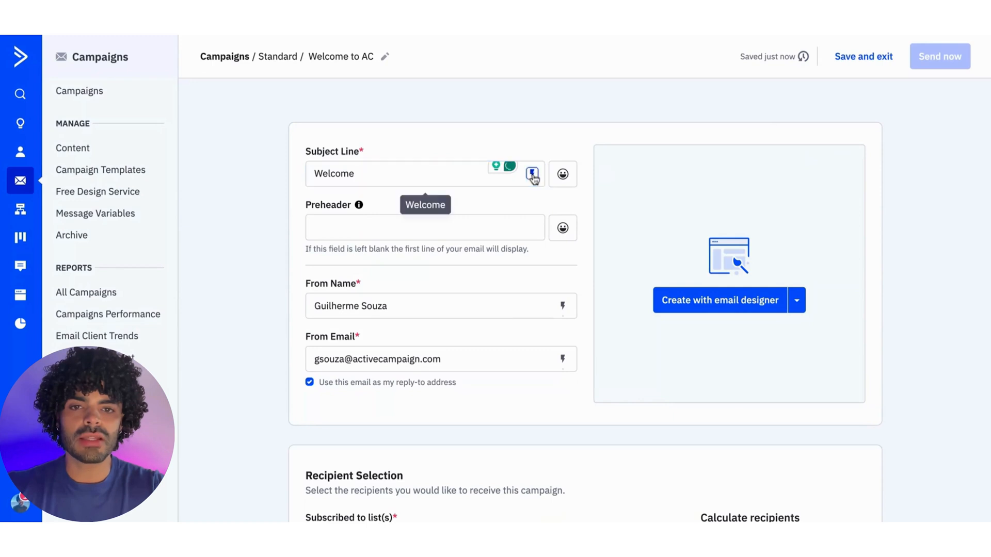
# Make the subject line 'Welcome %FIRSTNAME%' using the contact's First Name field
pyautogui.click(532, 173)
pyautogui.click(621, 219)
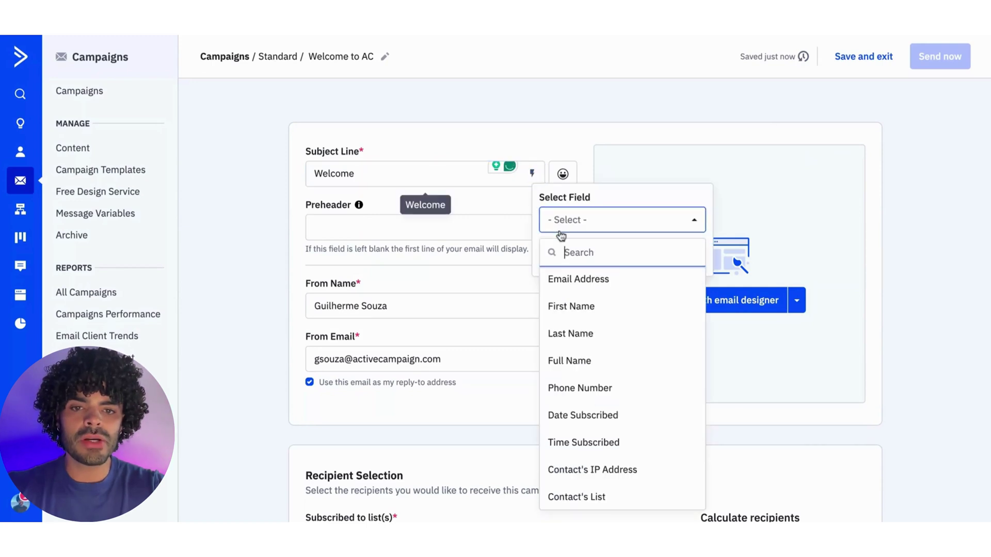
pyautogui.click(570, 306)
pyautogui.click(665, 256)
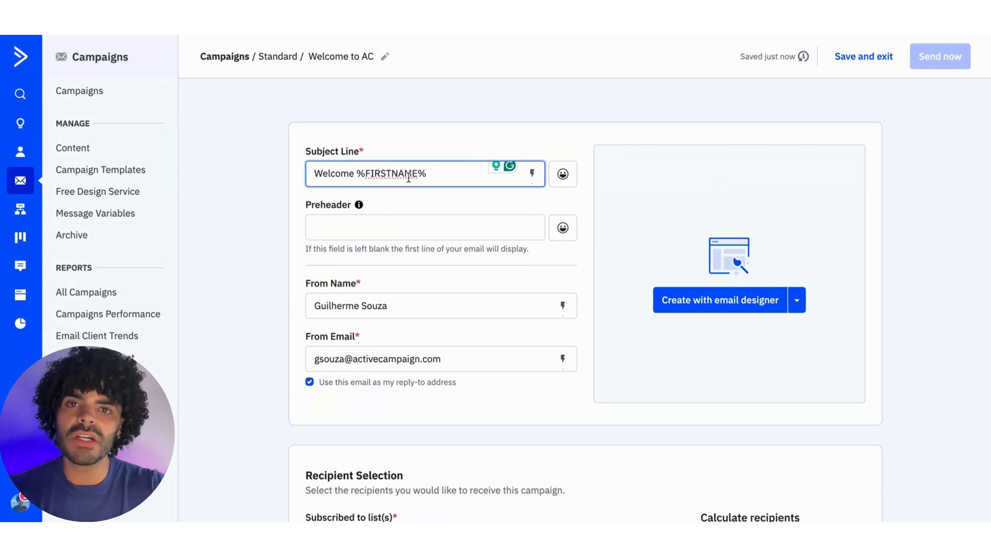
pyautogui.click(735, 307)
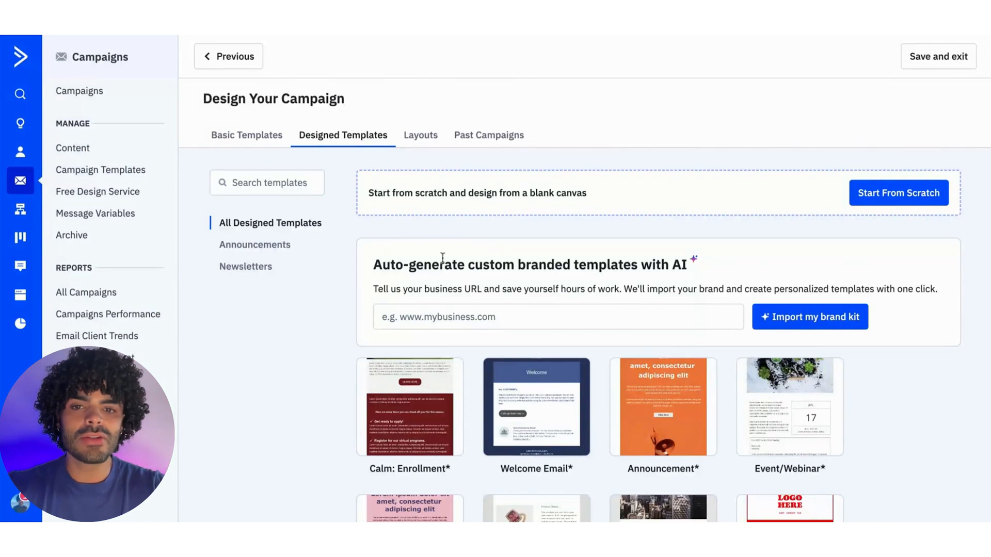
pyautogui.click(495, 316)
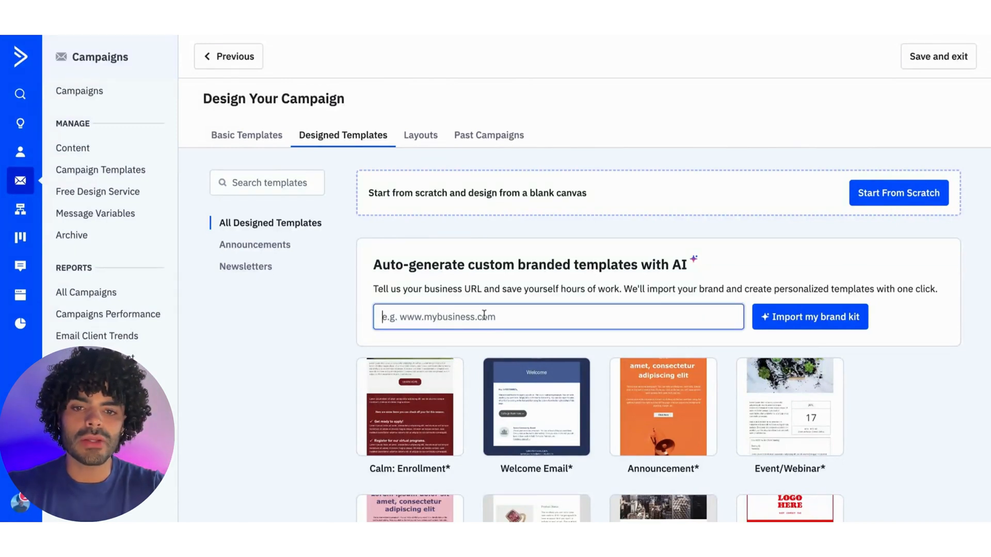
pyautogui.write('www.activecampaign.com')
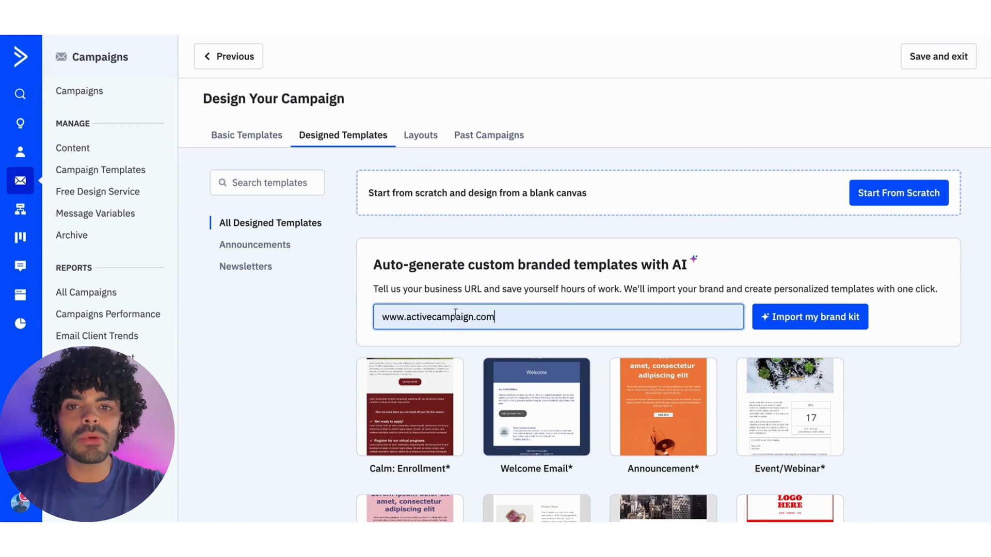
pyautogui.click(793, 320)
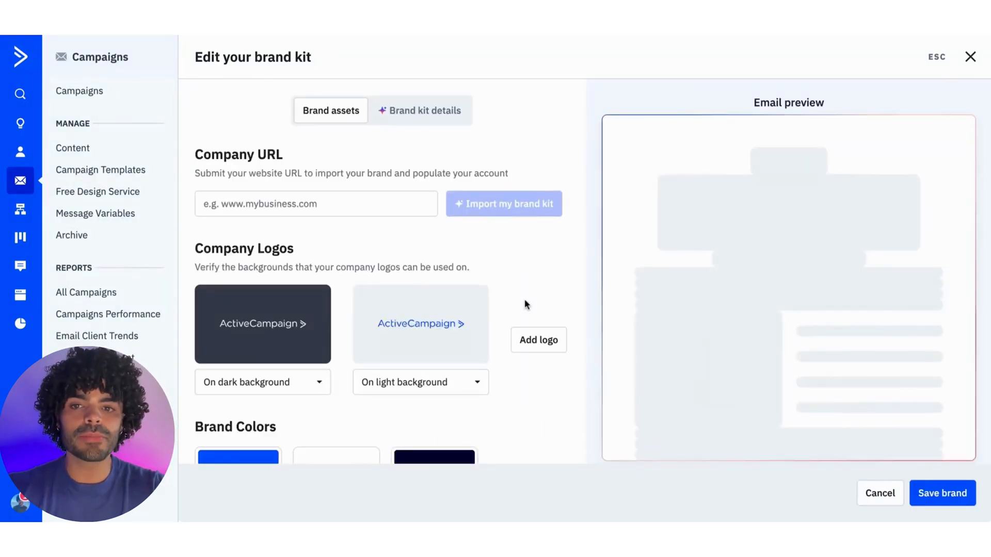
pyautogui.scroll(-3, 524, 299)
pyautogui.scroll(-3, 524, 299)
pyautogui.scroll(-3, 419, 283)
pyautogui.scroll(-2, 420, 281)
pyautogui.scroll(-2, 419, 282)
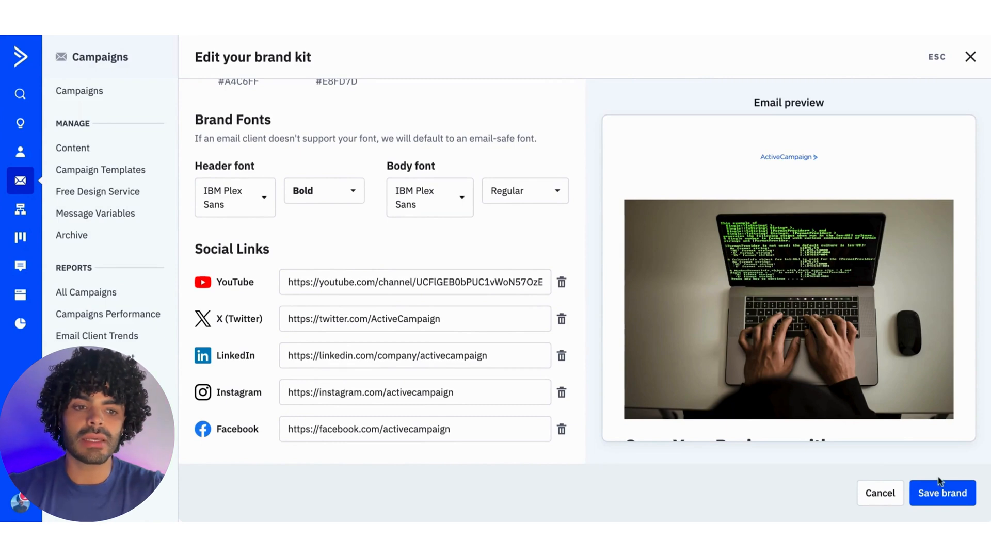
# Save the imported brand kit with its logos, colours, fonts and social links
pyautogui.click(945, 493)
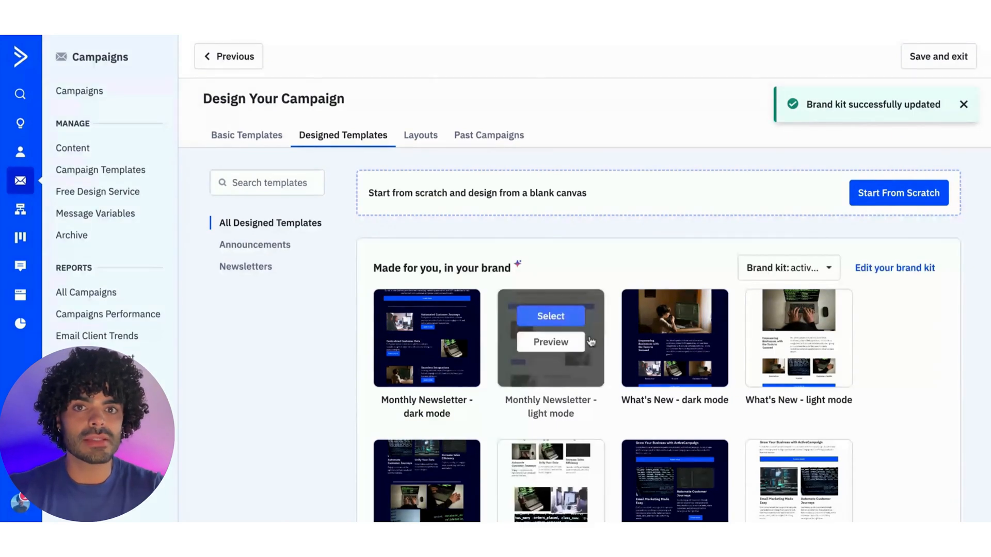
pyautogui.moveTo(426, 338)
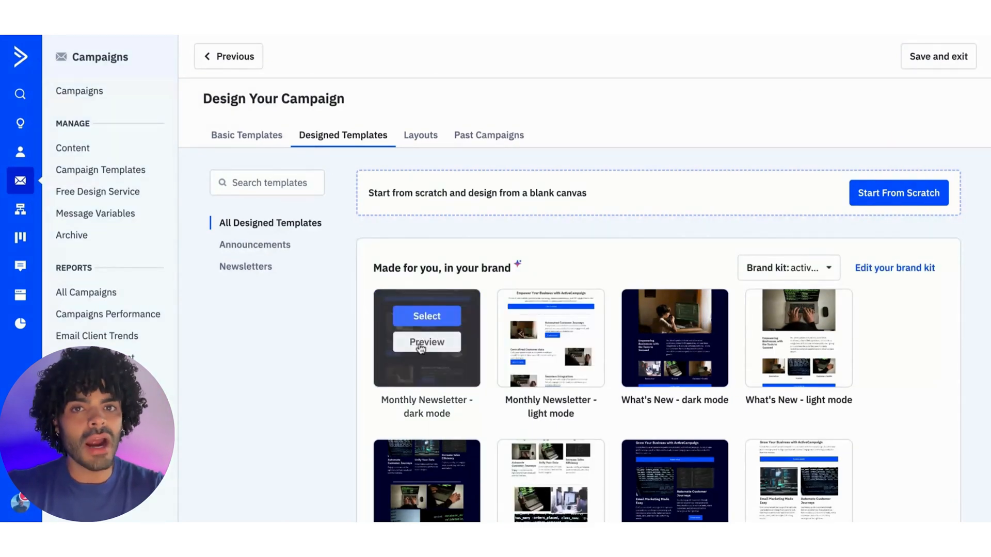
pyautogui.scroll(-3, 521, 377)
pyautogui.scroll(-3, 521, 377)
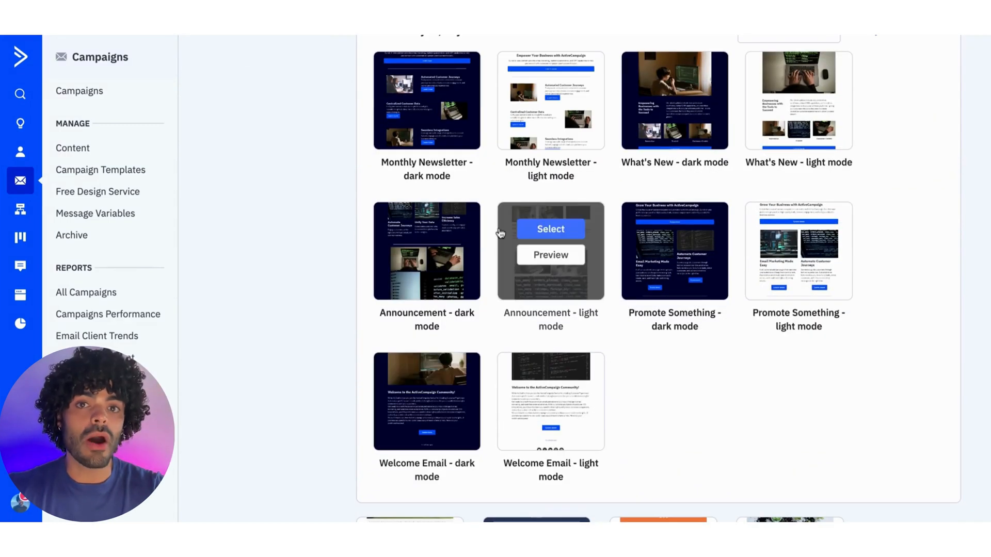
pyautogui.moveTo(426, 401)
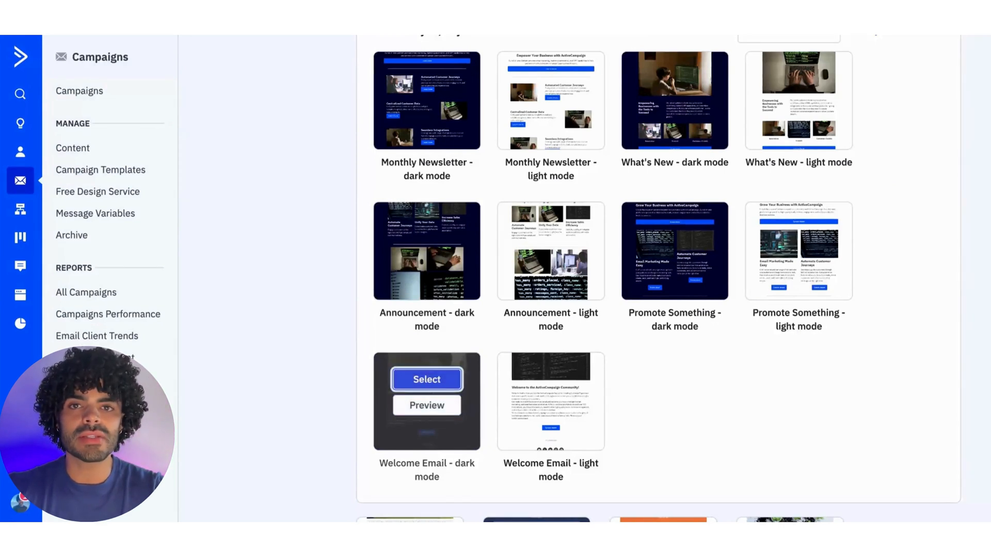
# Select the 'Welcome Email - dark mode' brand template for the email
pyautogui.click(426, 379)
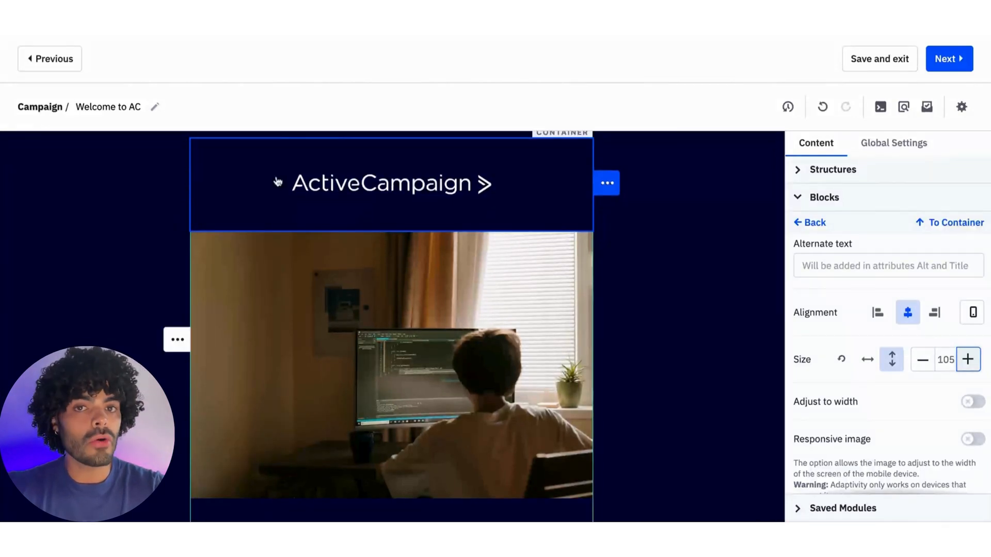
pyautogui.scroll(-2, 280, 190)
pyautogui.scroll(-4, 310, 271)
pyautogui.scroll(-2, 347, 297)
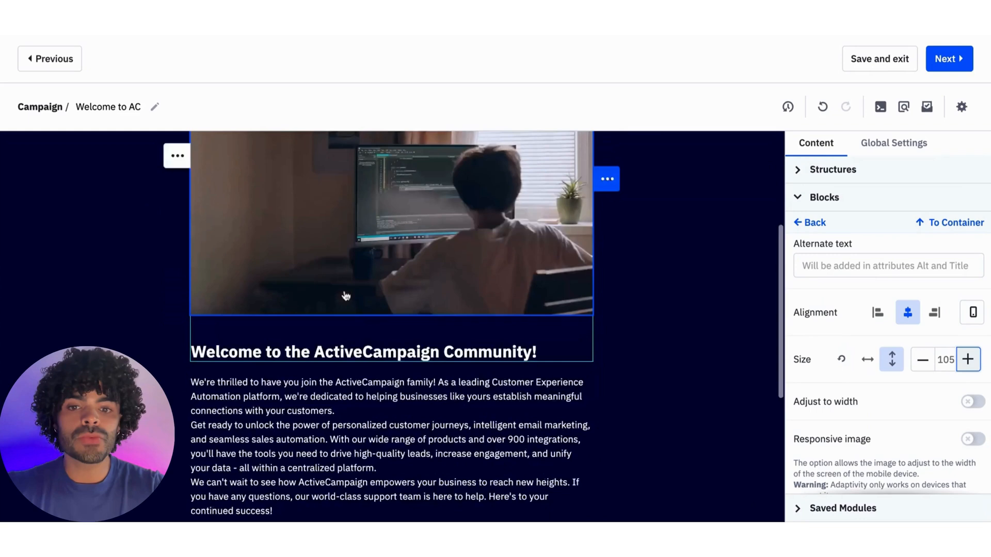
pyautogui.scroll(-3, 346, 297)
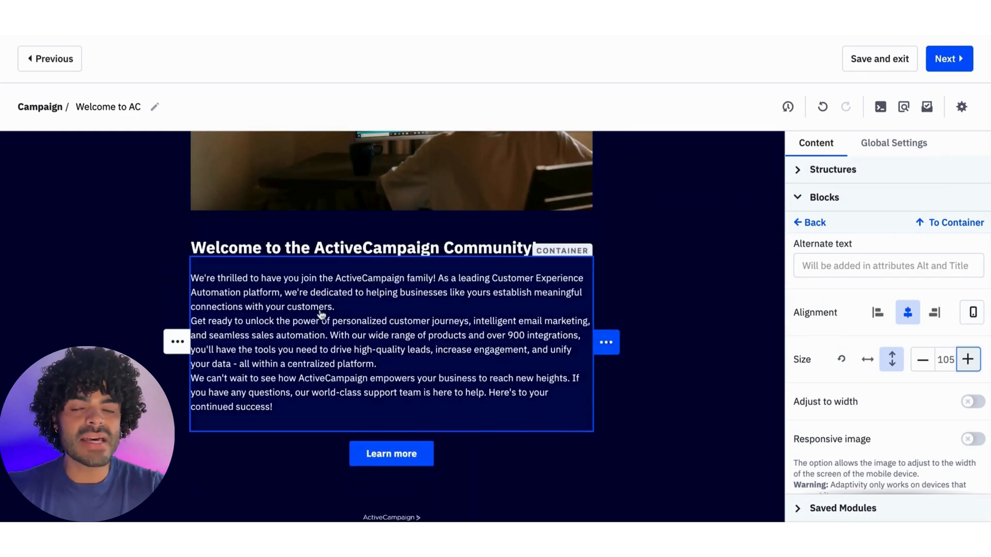
pyautogui.scroll(-3, 321, 313)
pyautogui.scroll(-3, 322, 313)
pyautogui.scroll(-1, 391, 304)
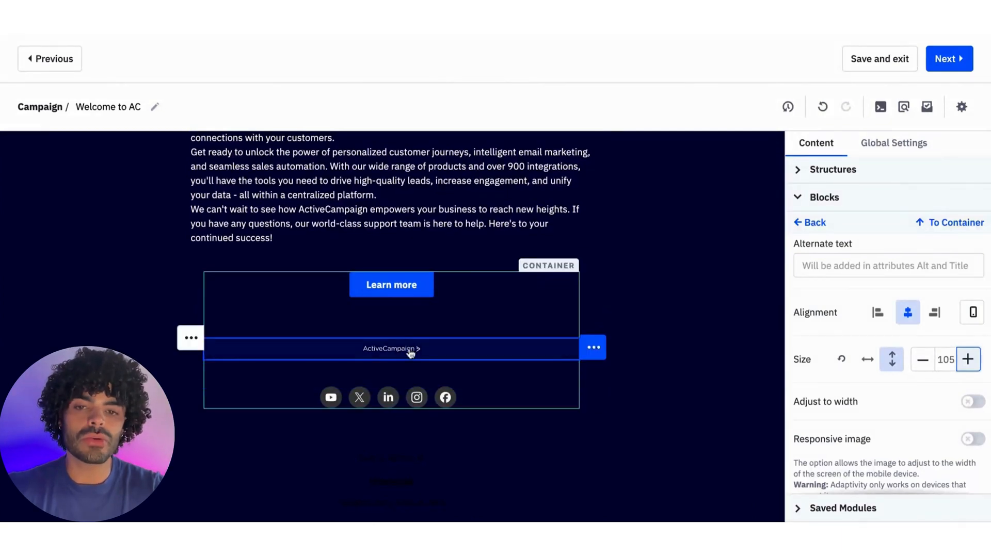
pyautogui.scroll(5, 412, 354)
pyautogui.scroll(5, 410, 354)
pyautogui.scroll(2, 411, 354)
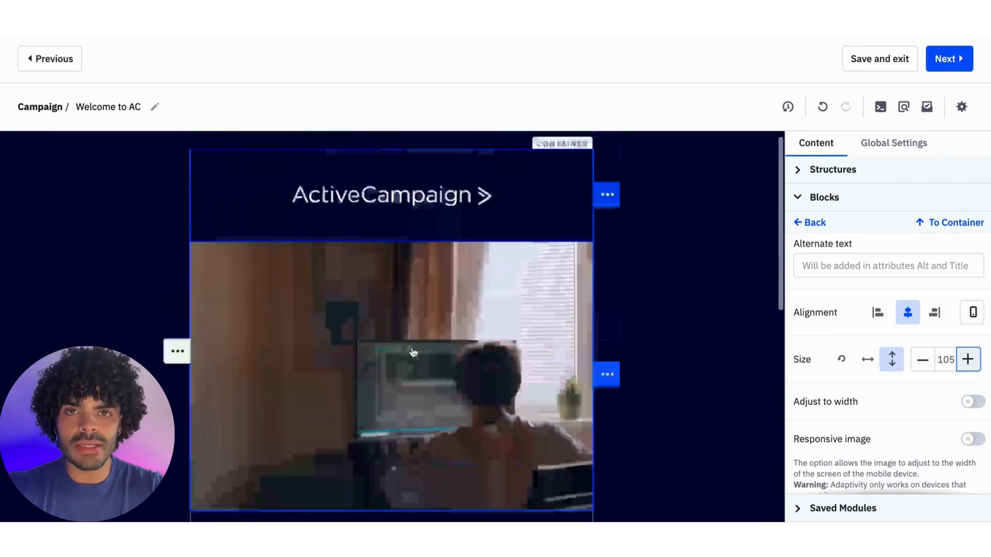
pyautogui.scroll(-2, 391, 332)
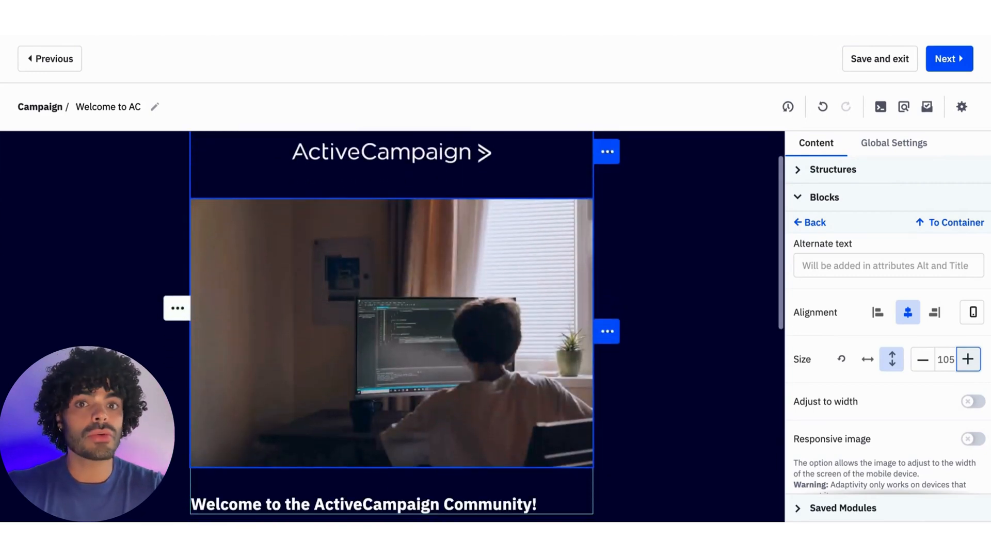
pyautogui.scroll(-2, 532, 226)
pyautogui.scroll(-1, 531, 225)
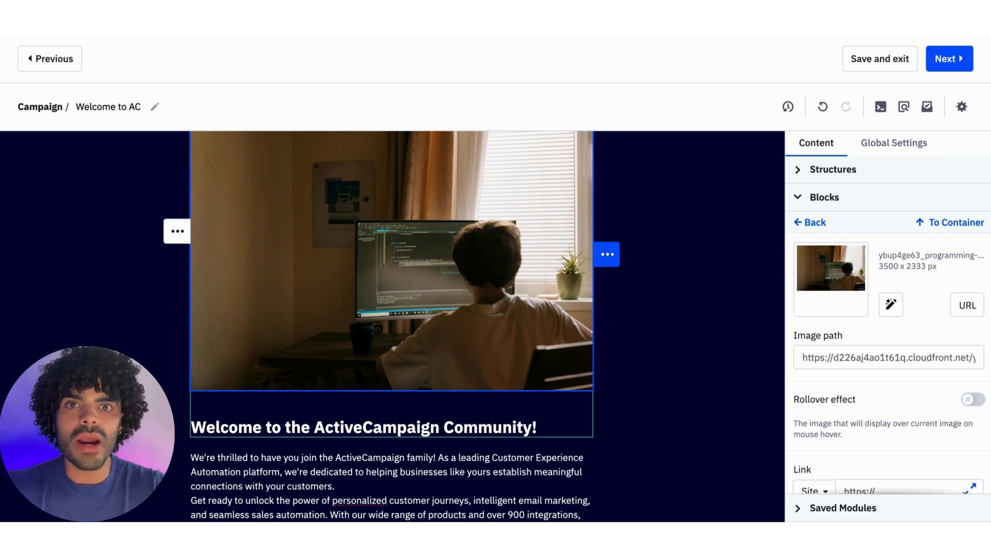
pyautogui.scroll(3, 531, 271)
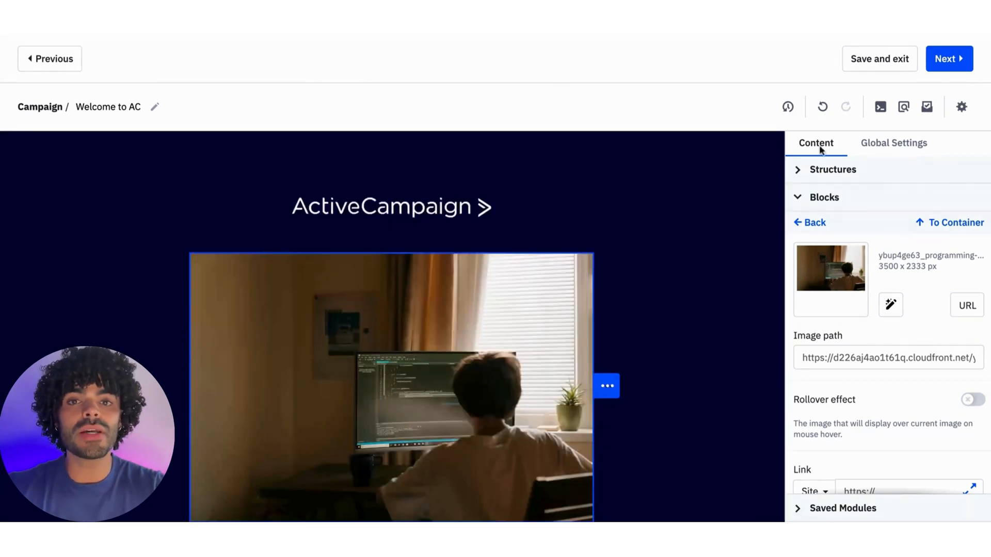
# Save the Welcome to AC email and exit to the Campaigns list as a draft
pyautogui.click(877, 62)
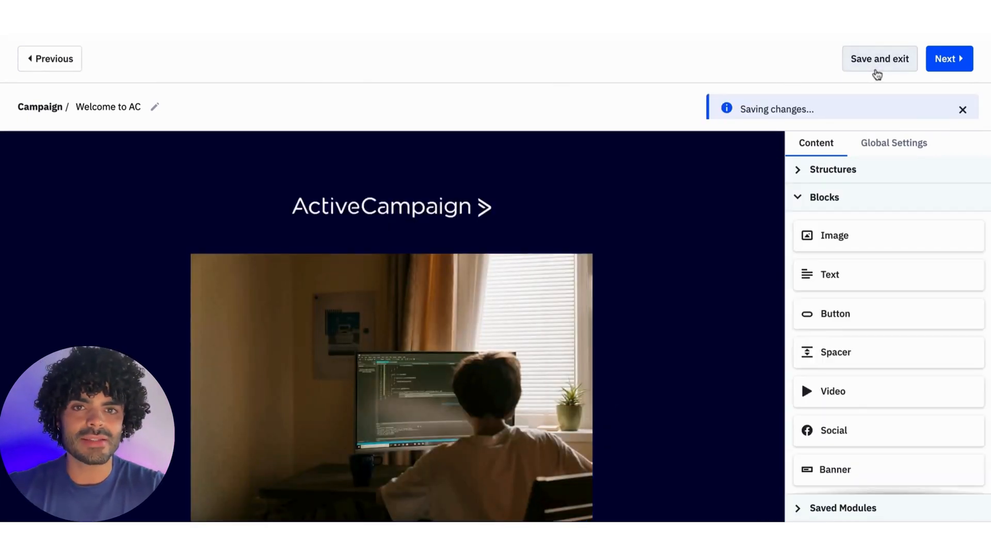